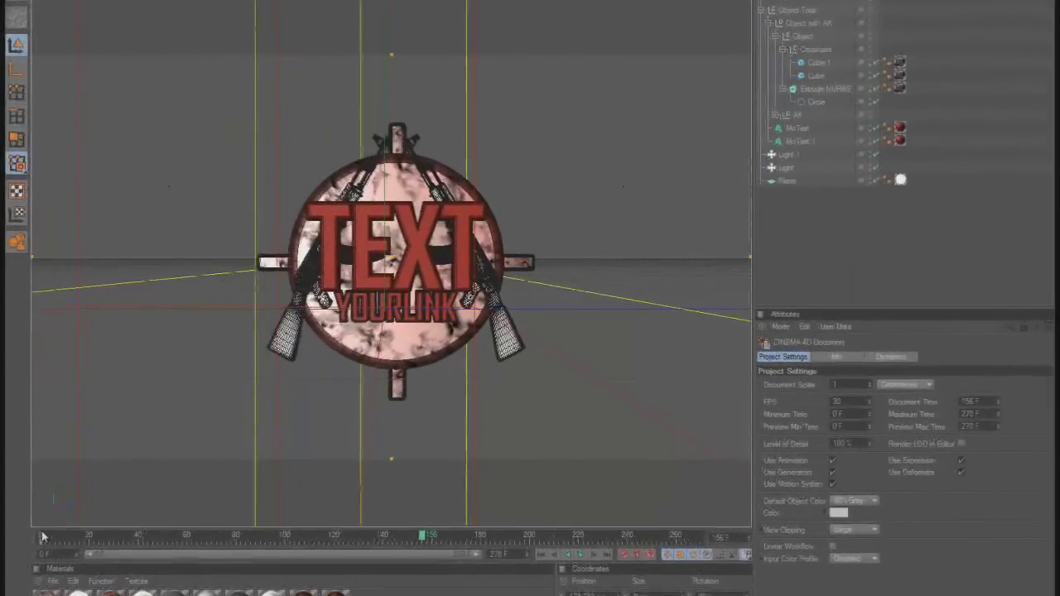
# - Replay the emblem animation, trial-select the scene's objects, then clear the selection
pyautogui.moveTo(43, 536); pyautogui.dragTo(424, 562)
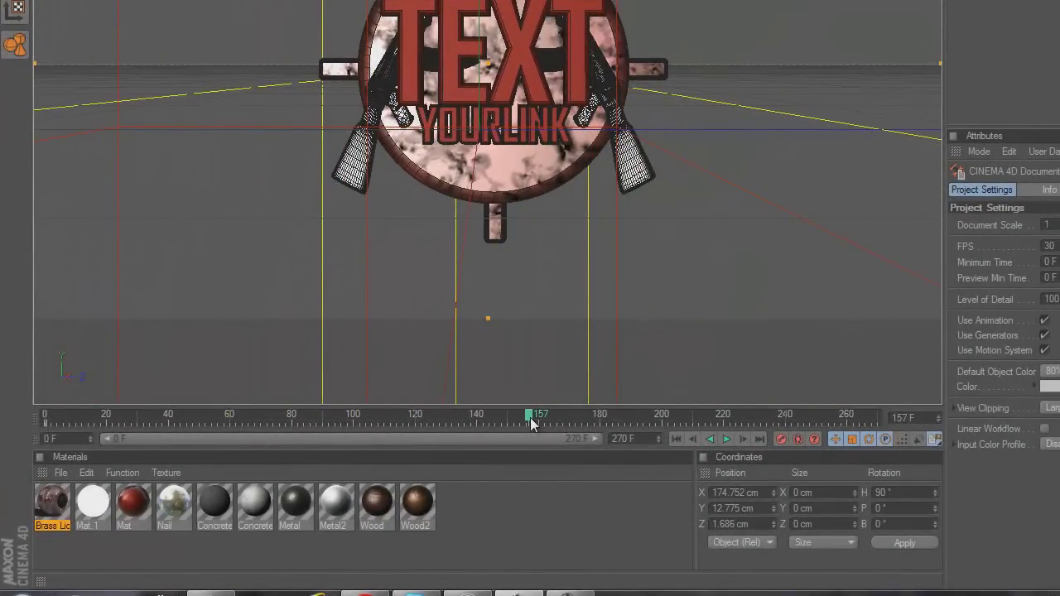
pyautogui.moveTo(530, 418); pyautogui.dragTo(539, 417)
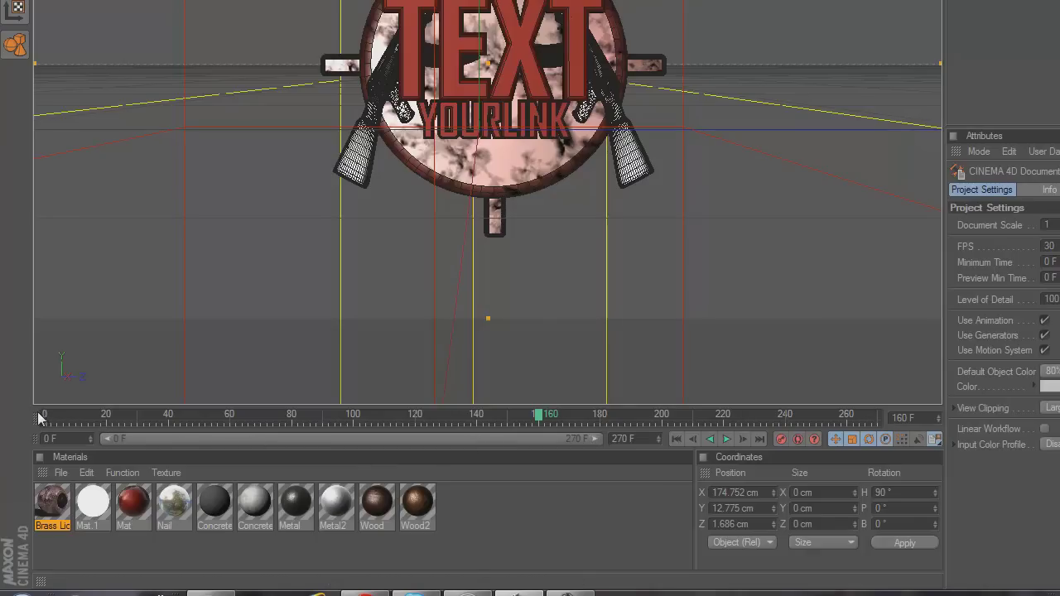
pyautogui.moveTo(38, 418); pyautogui.dragTo(613, 445)
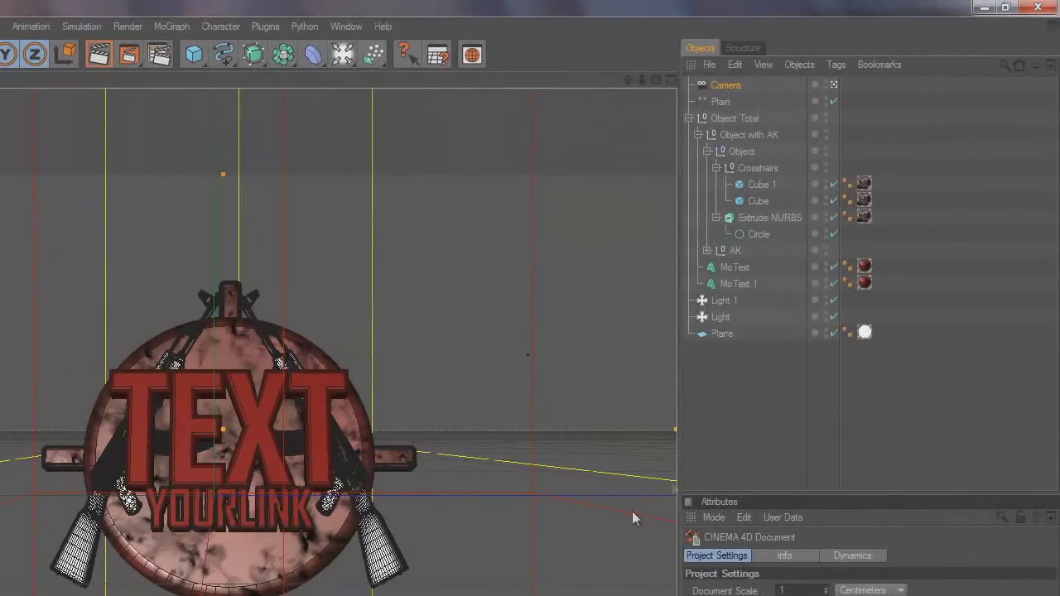
pyautogui.moveTo(732, 373); pyautogui.dragTo(736, 76)
pyautogui.moveTo(751, 387); pyautogui.dragTo(792, 80)
pyautogui.click(739, 417)
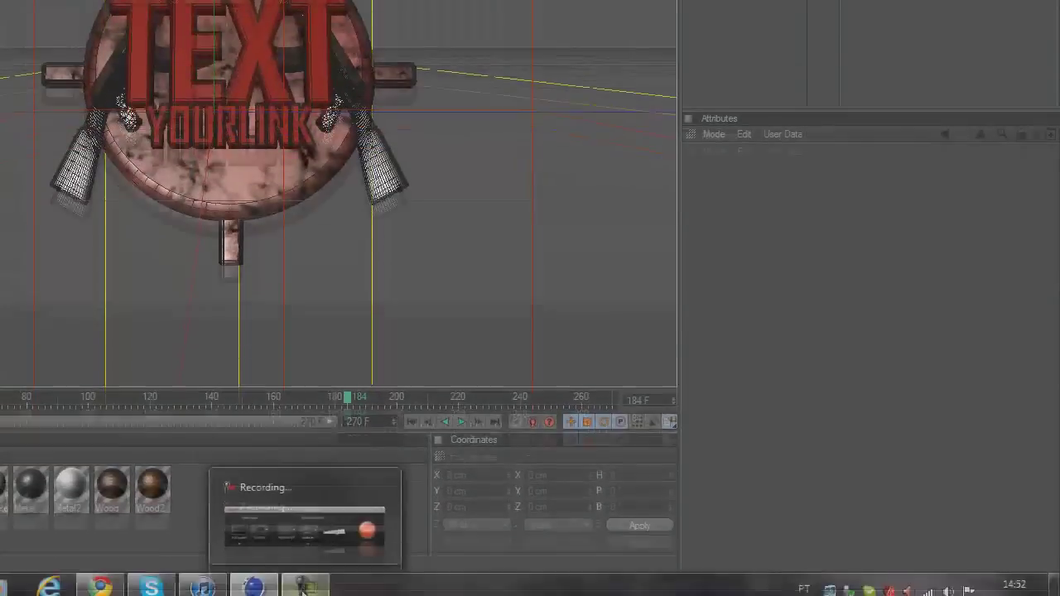
# - In Windows Explorer, open the Template by TheFuzeHD folder and look inside Abstract Explosion
pyautogui.click(305, 574)
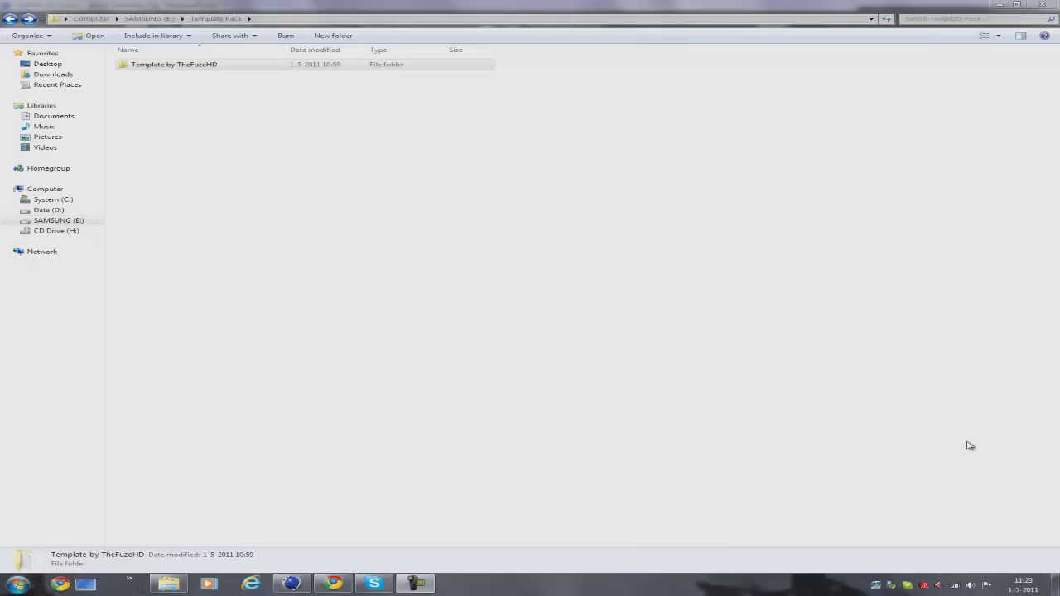
pyautogui.click(196, 65)
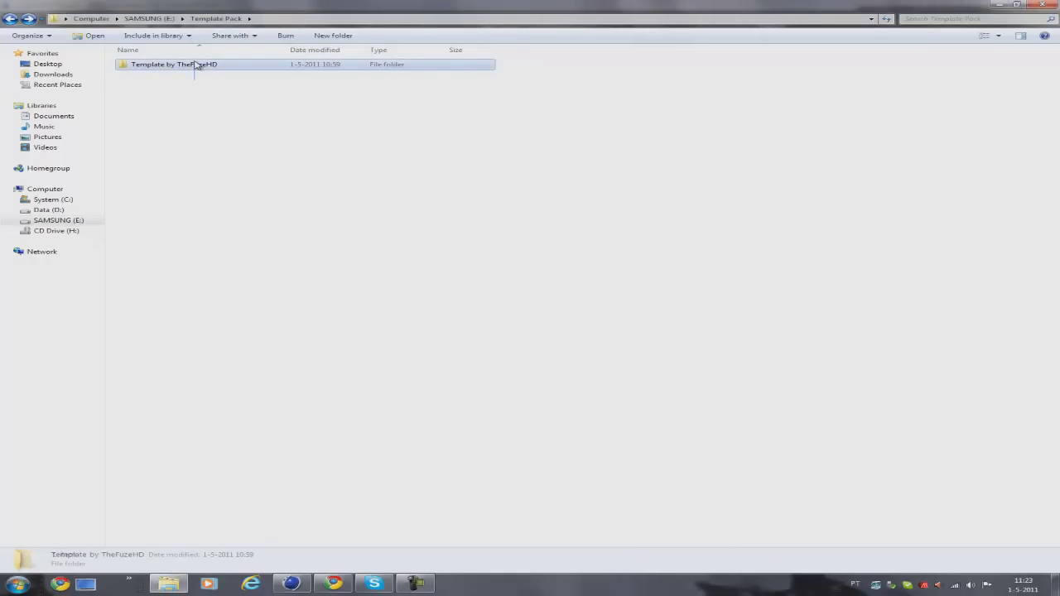
pyautogui.click(201, 122)
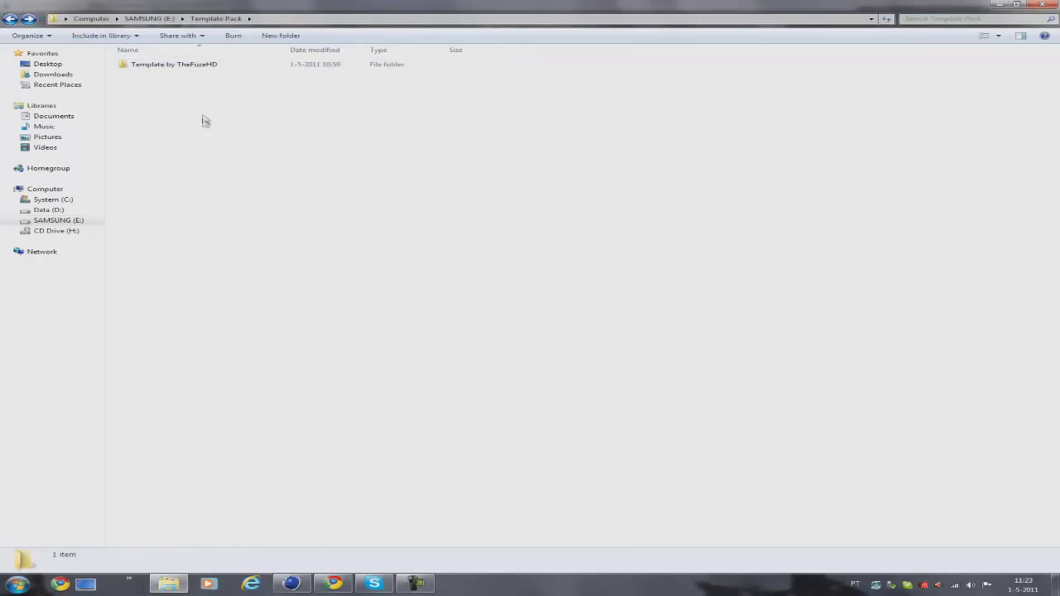
pyautogui.doubleClick(190, 69)
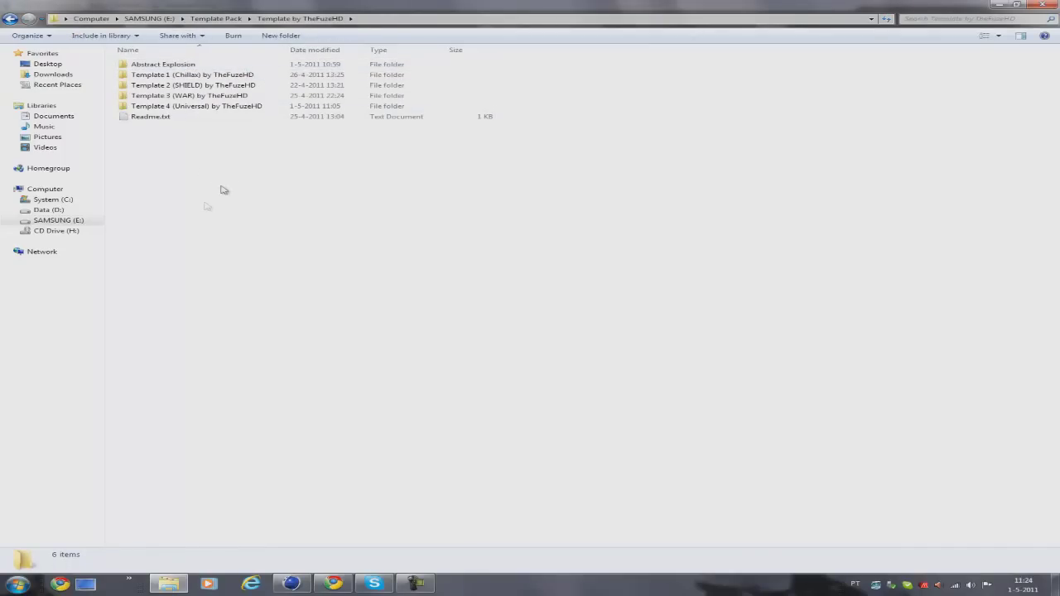
pyautogui.moveTo(622, 107); pyautogui.dragTo(183, 74)
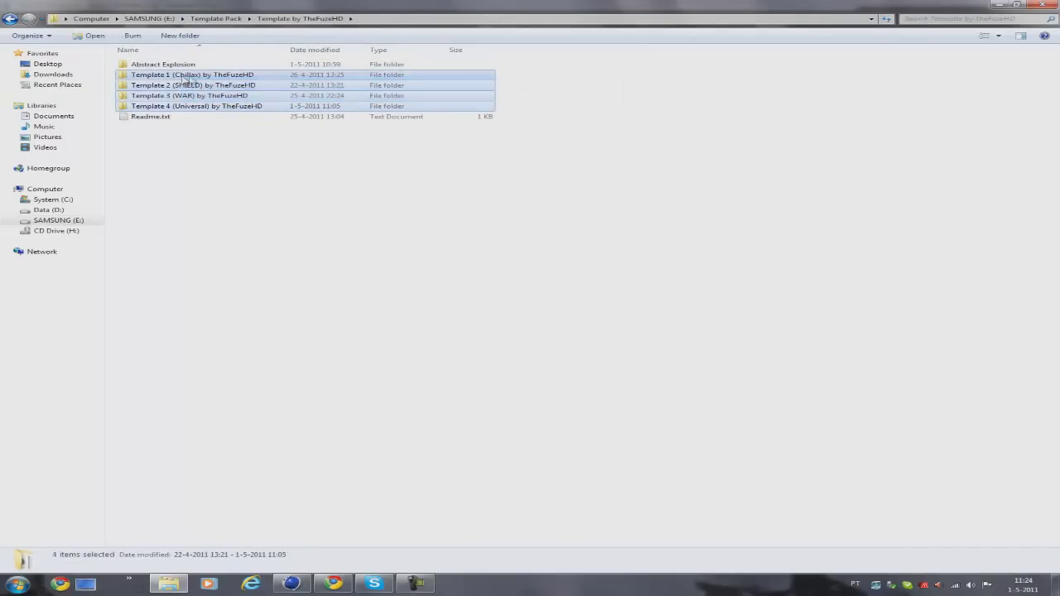
pyautogui.click(613, 124)
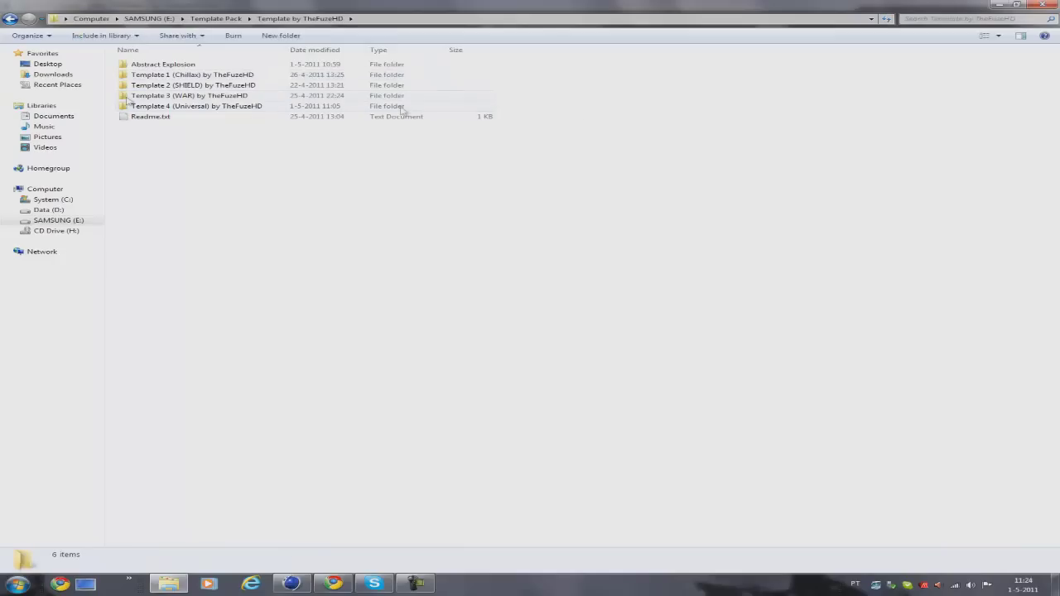
pyautogui.doubleClick(206, 65)
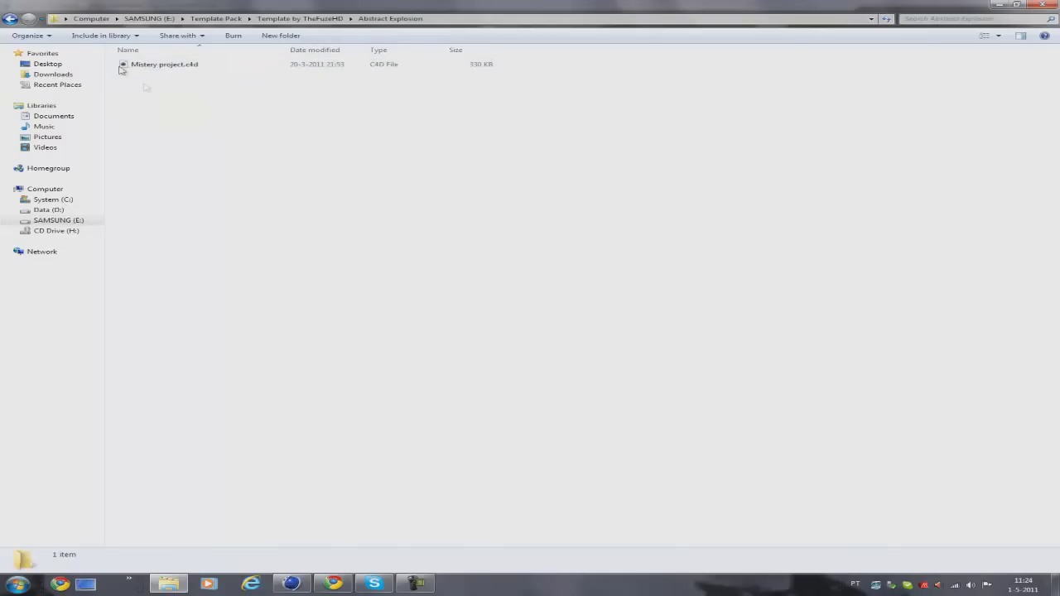
# - Open Template 1 (Chillax) by TheFuzeHD, then Files, and pick Template by TheFuzeHD.c4d
pyautogui.click(9, 19)
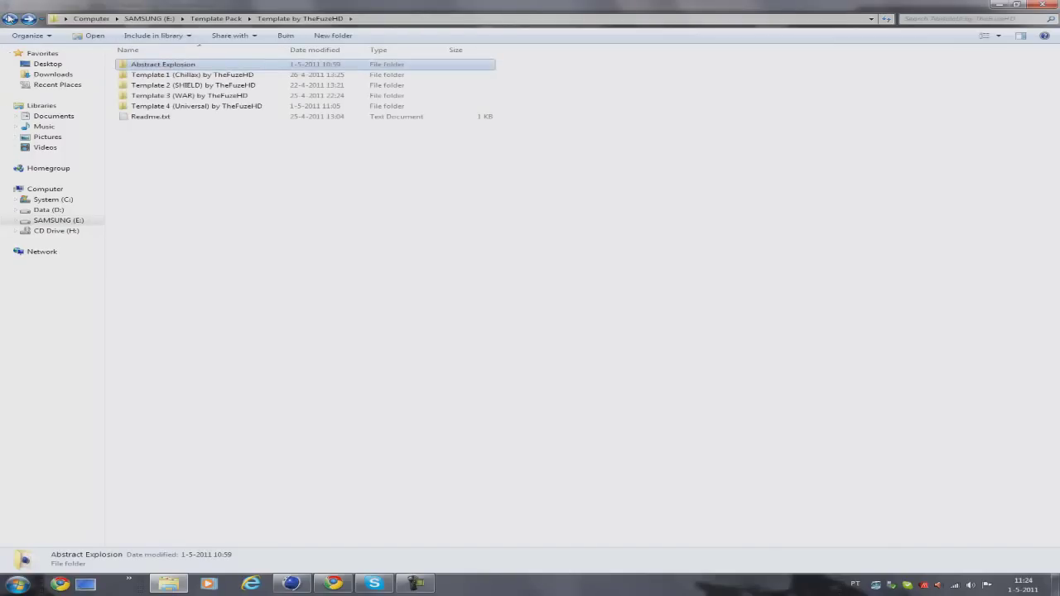
pyautogui.click(191, 77)
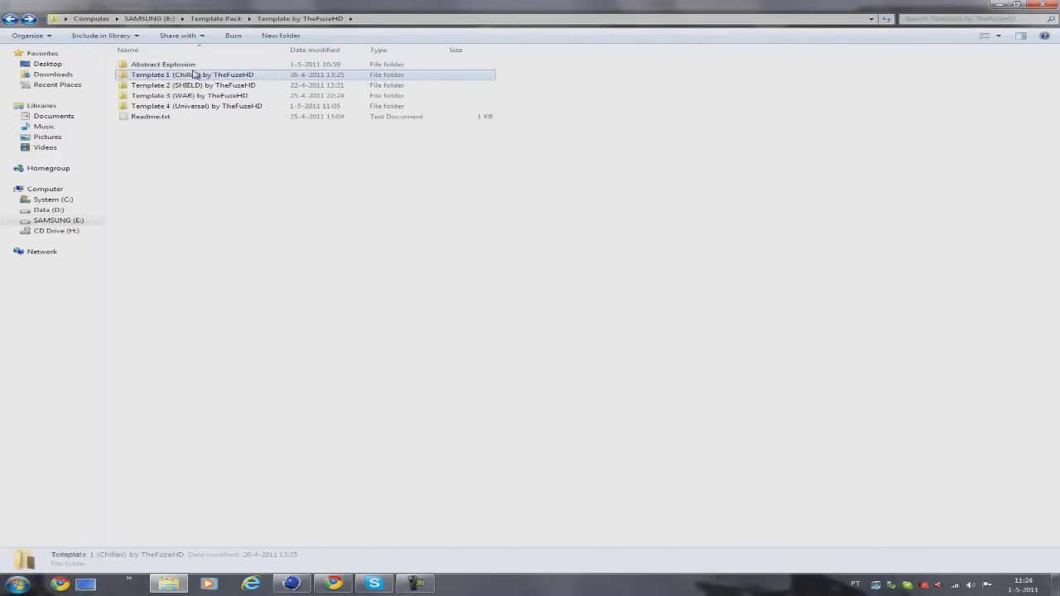
pyautogui.doubleClick(194, 75)
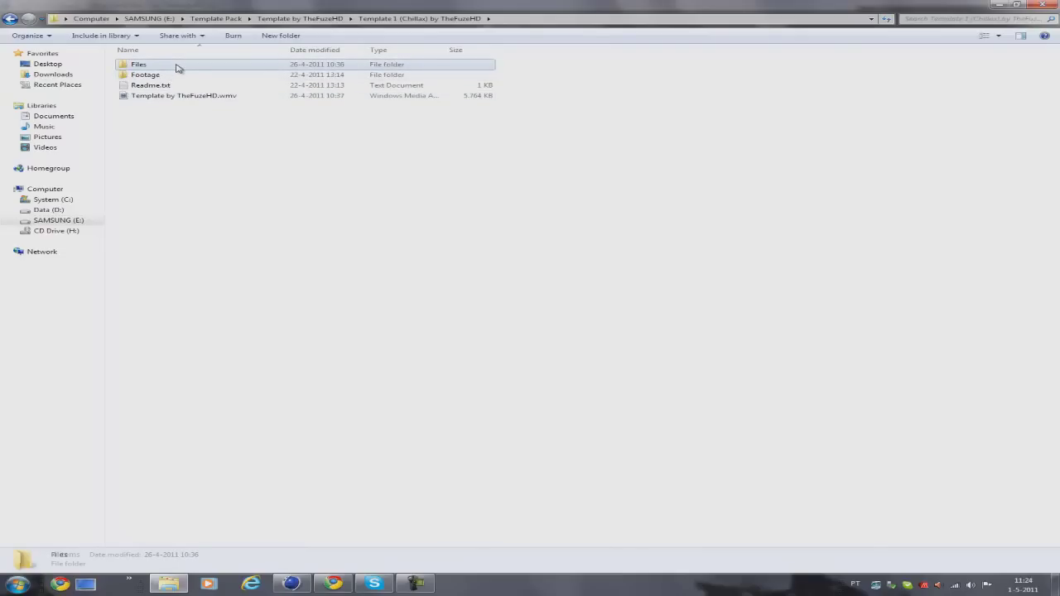
pyautogui.doubleClick(175, 64)
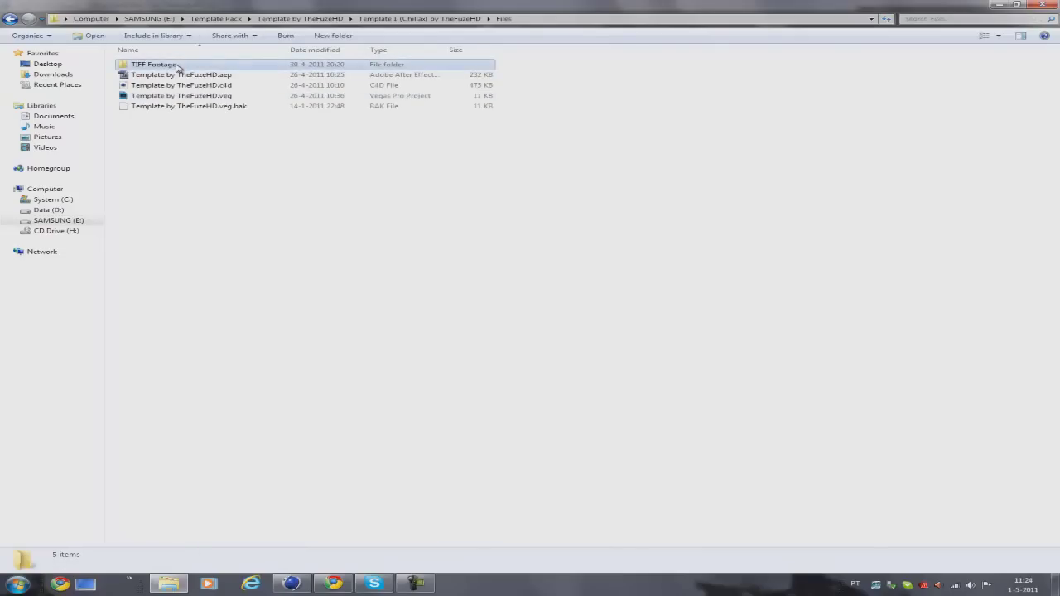
pyautogui.click(177, 116)
pyautogui.click(210, 86)
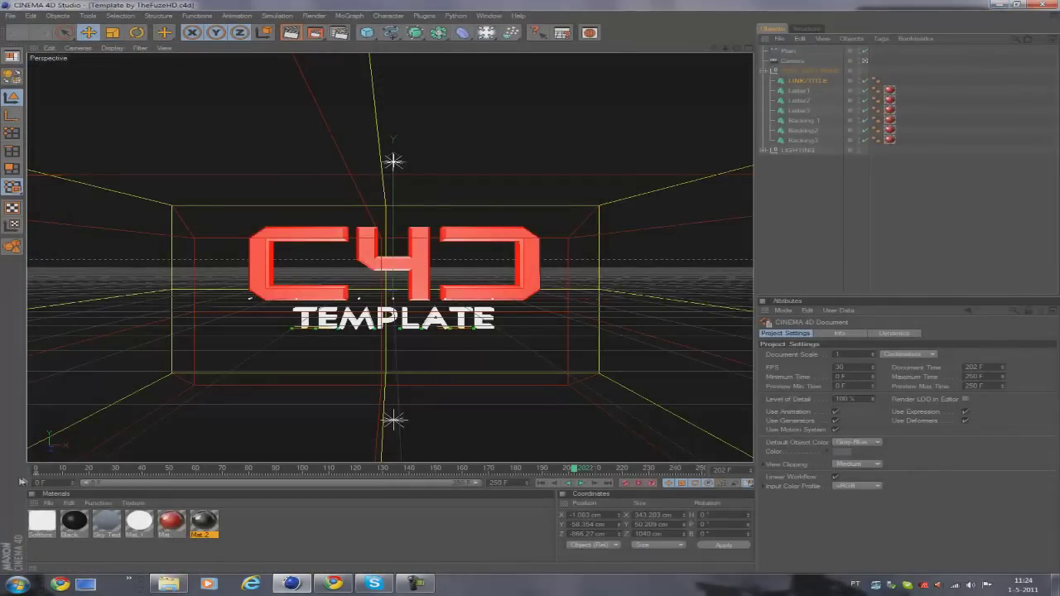
# - Scrub the letters' fly-in to frame 213 and render a test image of the title
pyautogui.moveTo(35, 470); pyautogui.dragTo(605, 471)
pyautogui.click(289, 38)
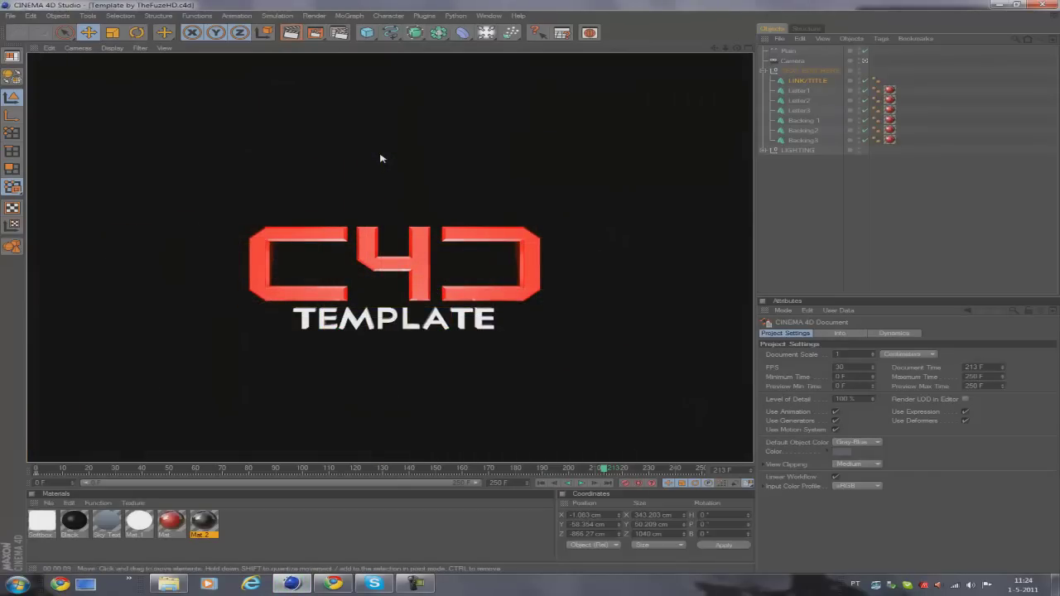
# - Change the Letter1, Letter2 and Letter3 MoText texts to C, O and K
pyautogui.click(808, 94)
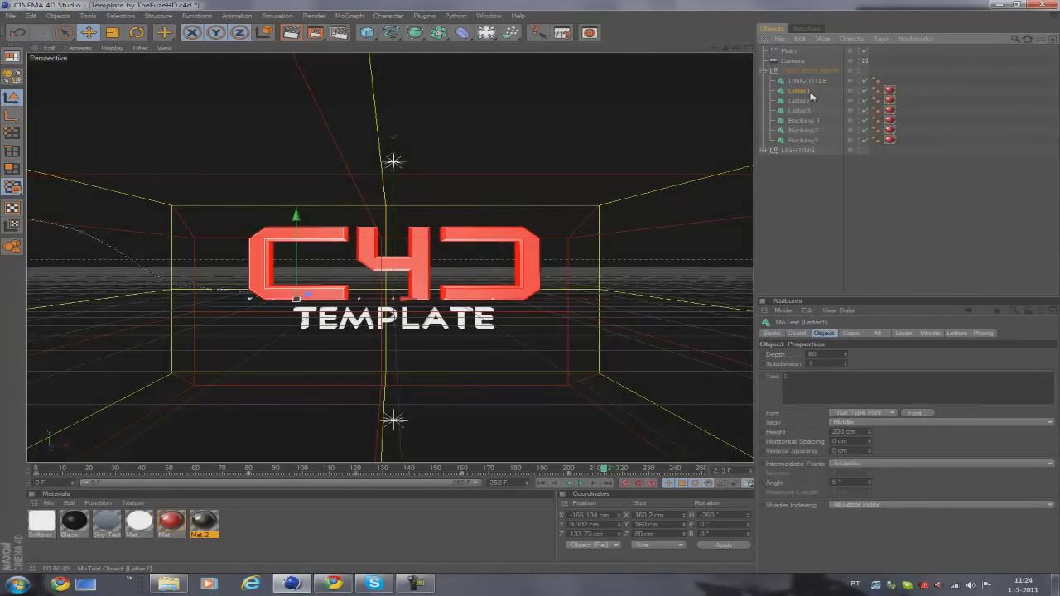
pyautogui.click(807, 101)
pyautogui.click(803, 111)
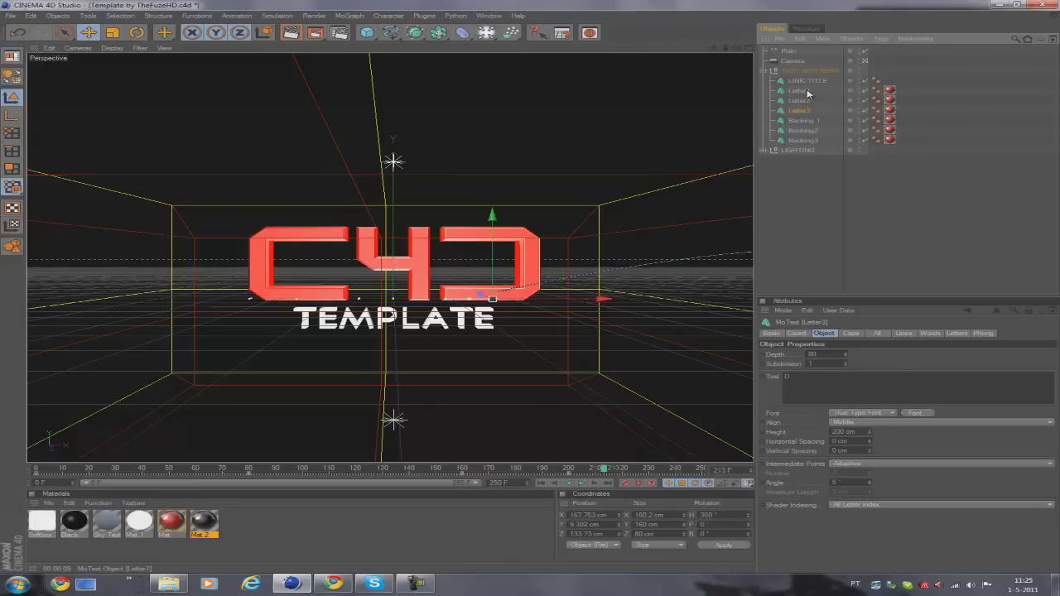
pyautogui.click(800, 91)
pyautogui.doubleClick(786, 376)
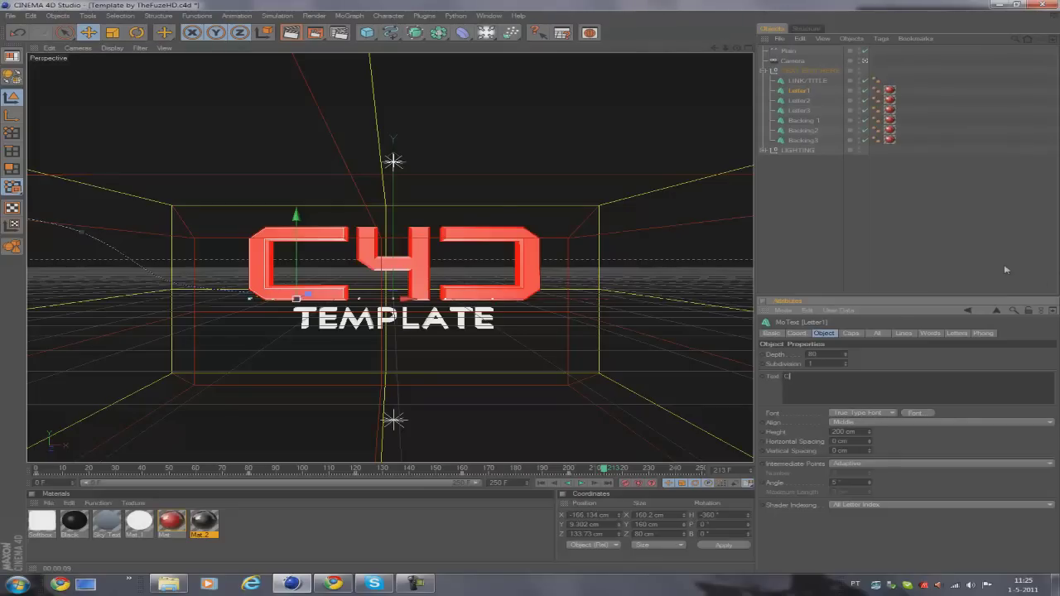
pyautogui.click(799, 100)
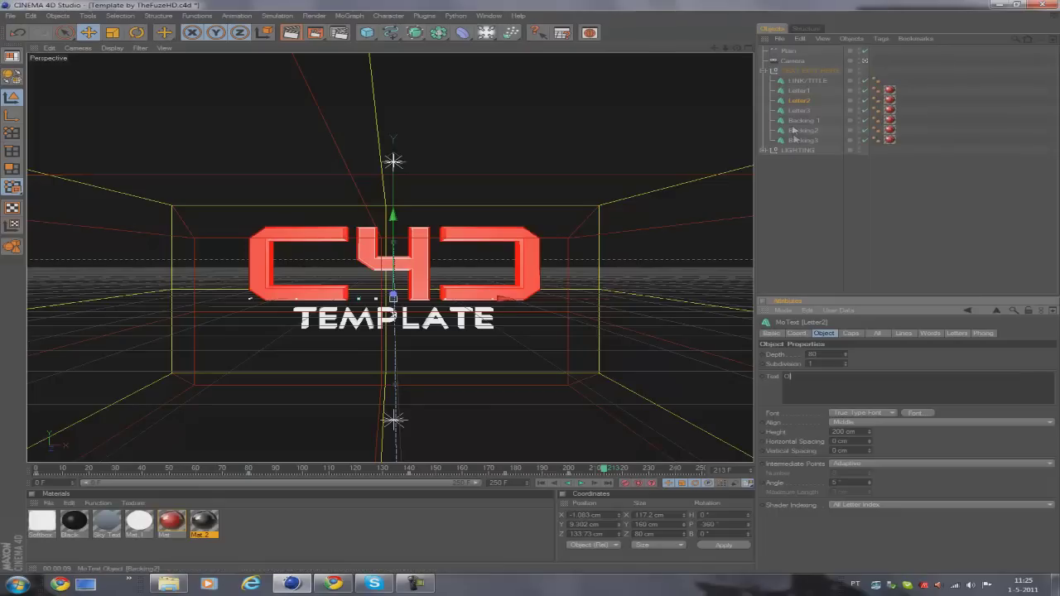
pyautogui.press('Down')
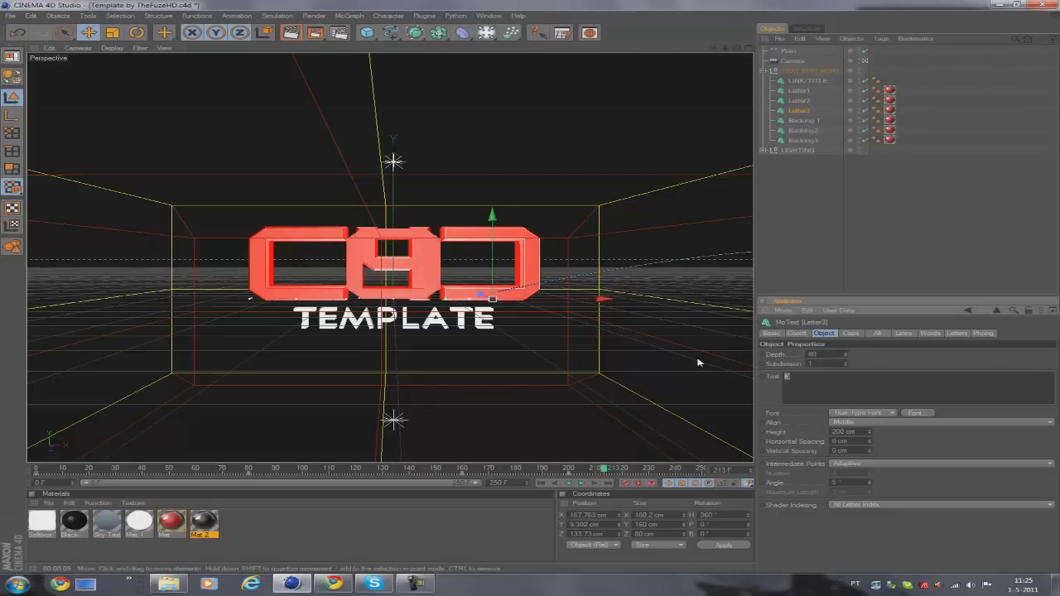
pyautogui.click(830, 211)
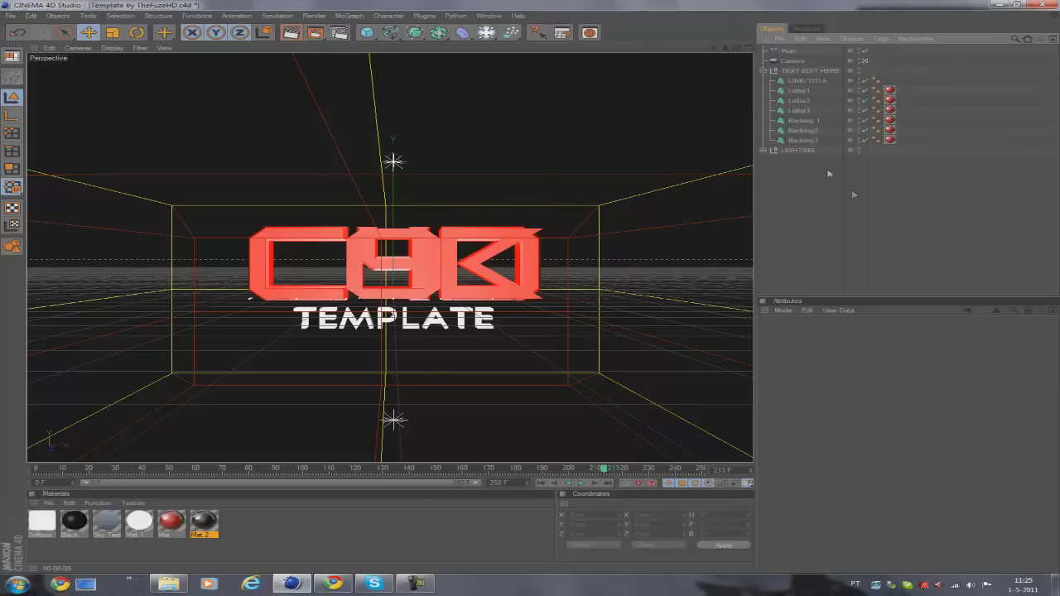
# - Set Backing 1, 2 and 3 texts to C, O and K, then rewind to watch COK
pyautogui.click(800, 123)
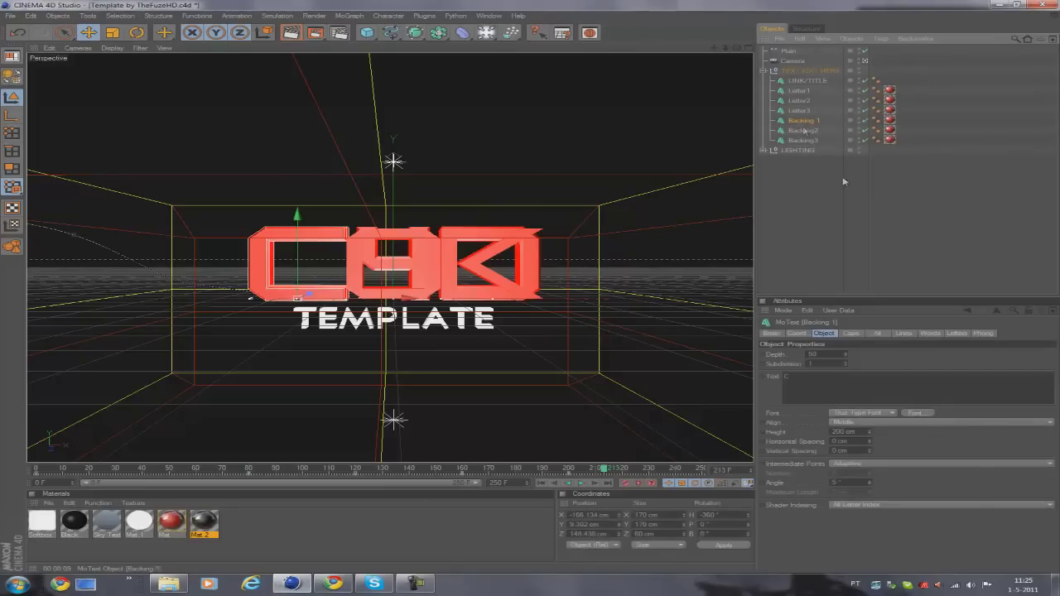
pyautogui.click(787, 377)
pyautogui.write('C')
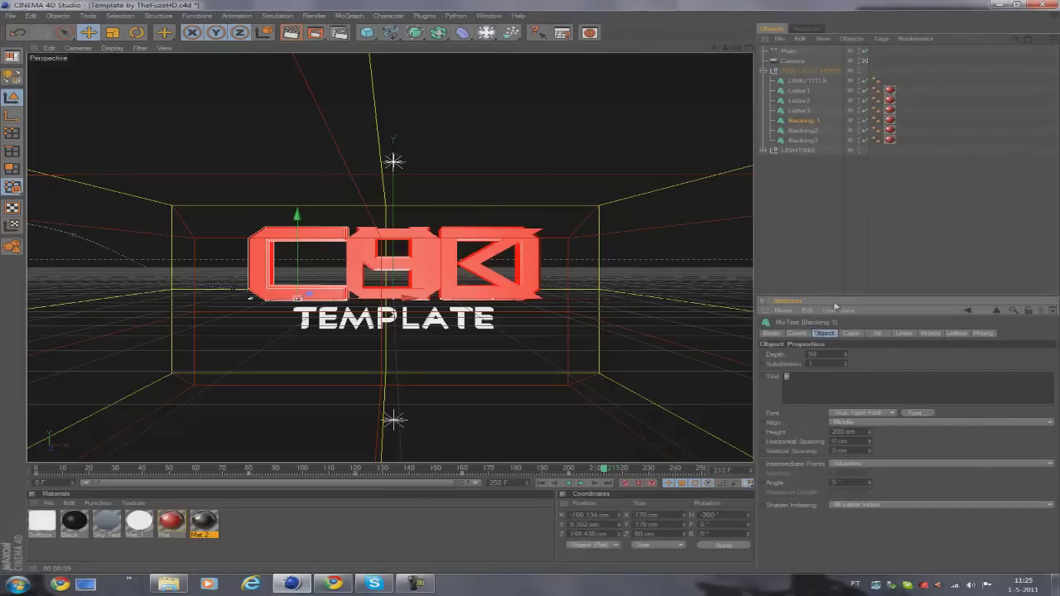
pyautogui.click(802, 130)
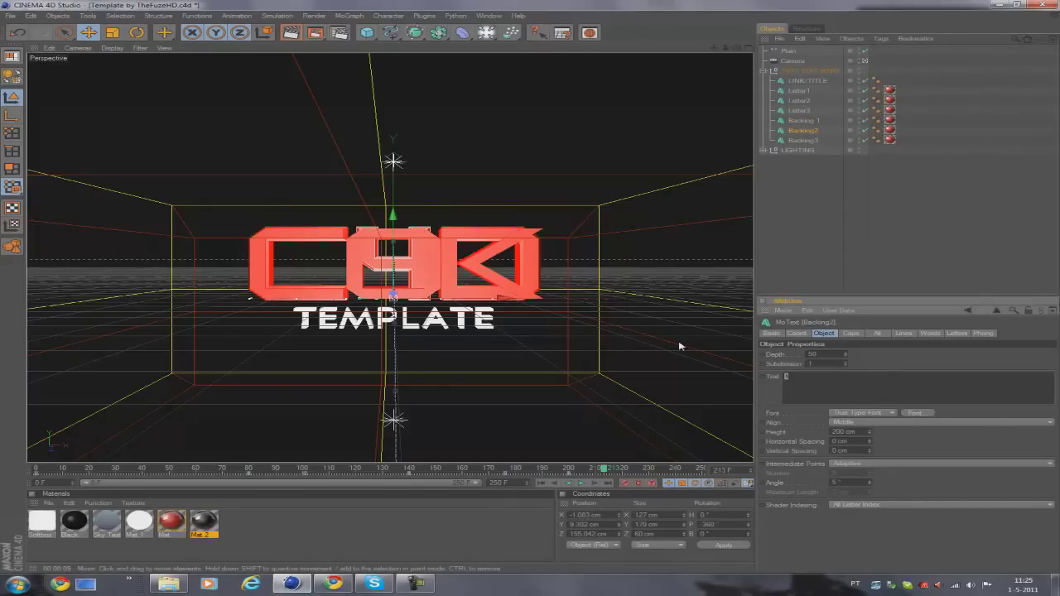
pyautogui.click(802, 140)
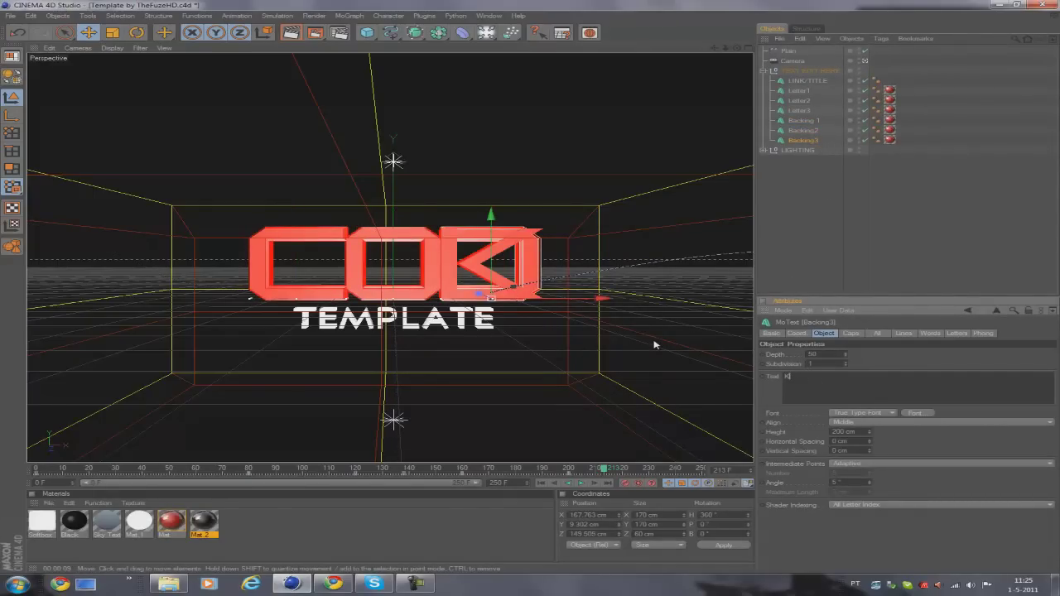
pyautogui.click(800, 253)
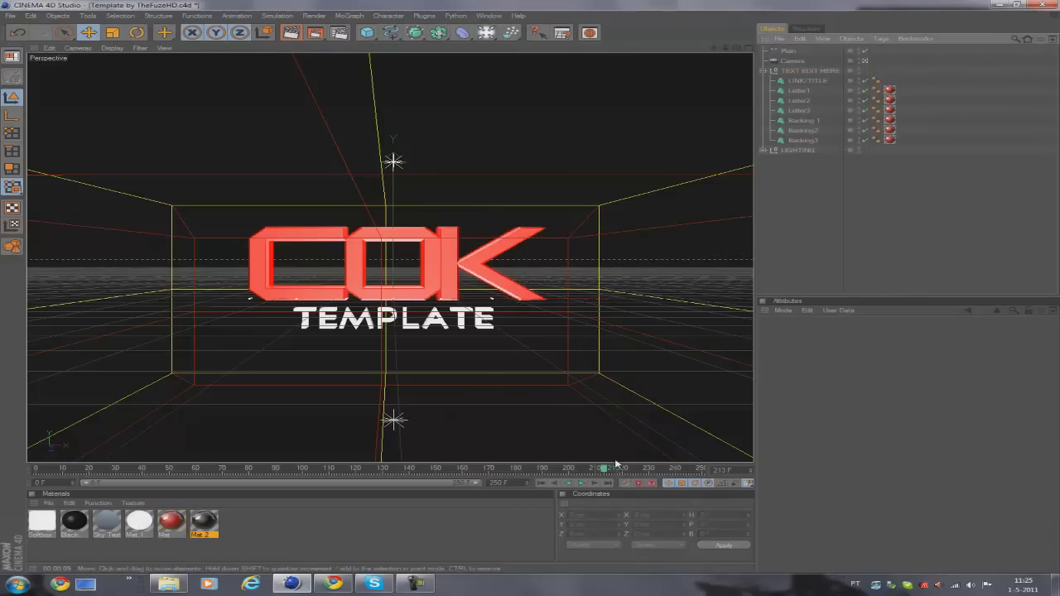
pyautogui.moveTo(615, 467); pyautogui.dragTo(646, 476)
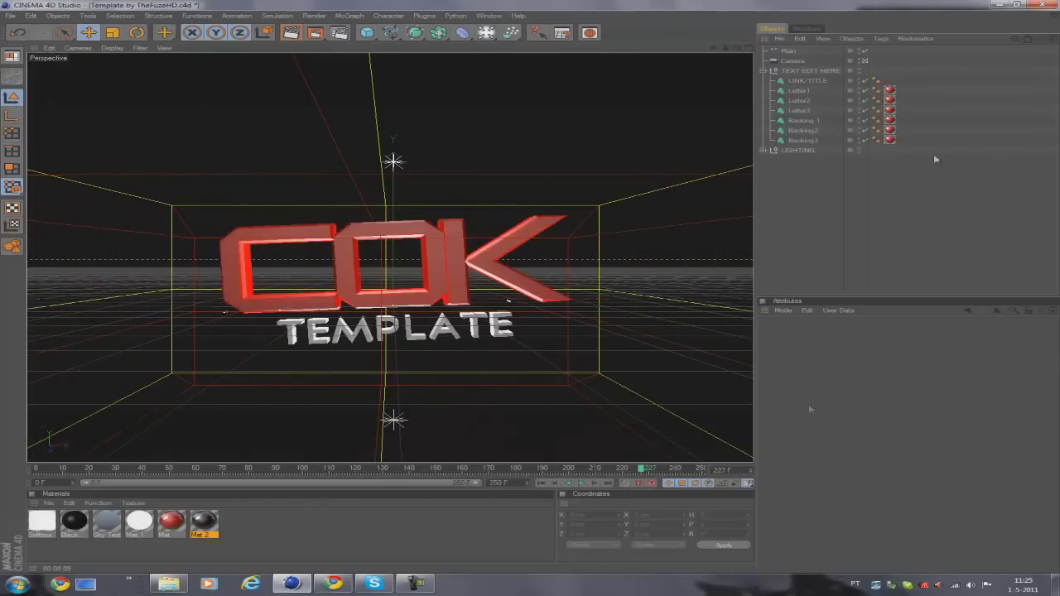
# - Replace the LINK/TITLE text TEMPLATE with YOUTUBE and watch the letters reassemble
pyautogui.click(810, 80)
pyautogui.click(868, 374)
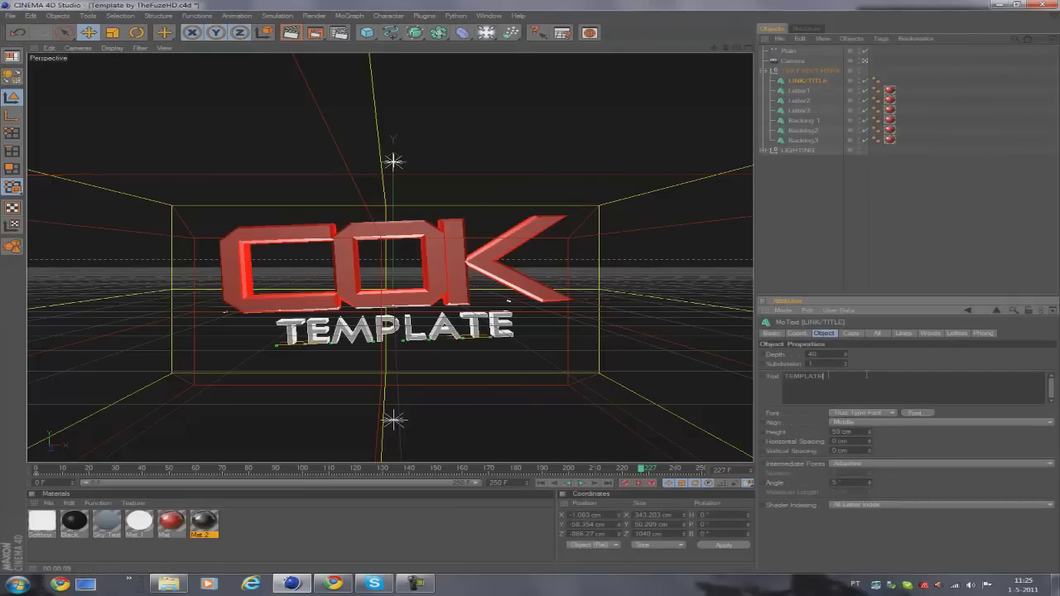
pyautogui.hotkey('ctrl', 'a')
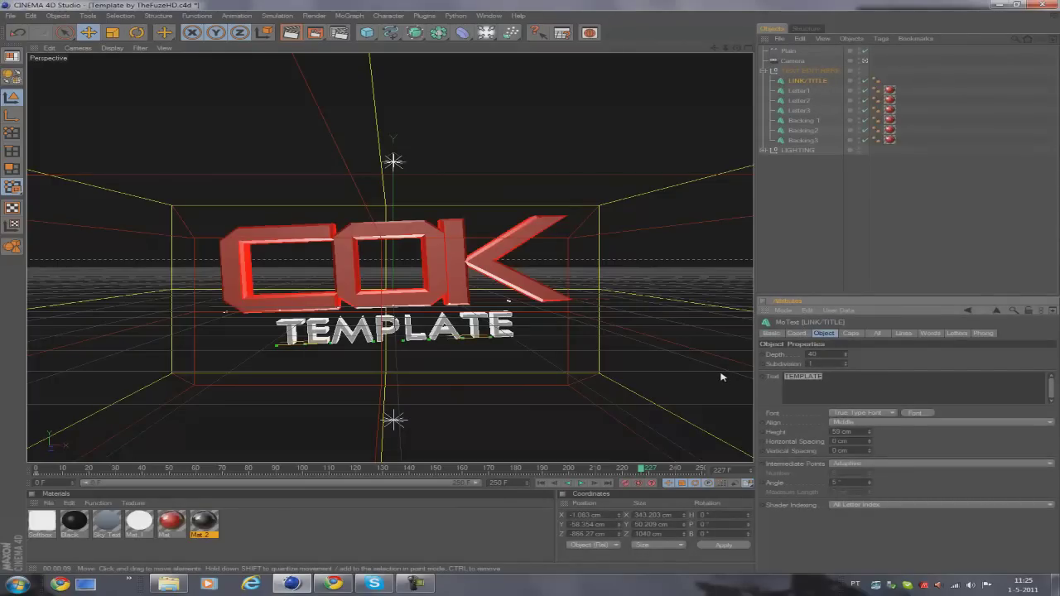
pyautogui.write('YOUTUBE')
pyautogui.click(826, 191)
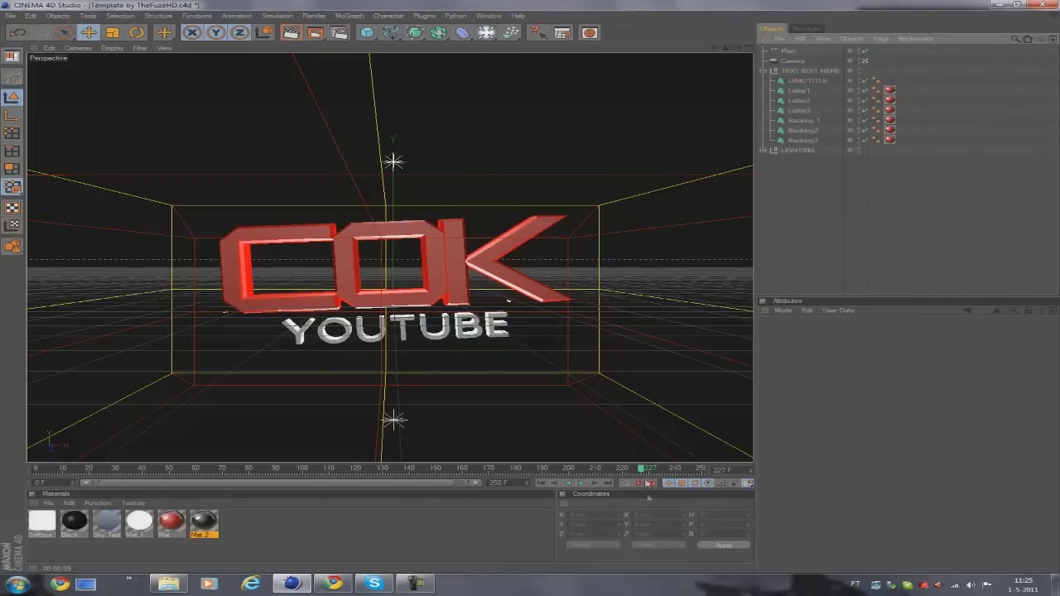
pyautogui.moveTo(644, 469); pyautogui.dragTo(622, 486)
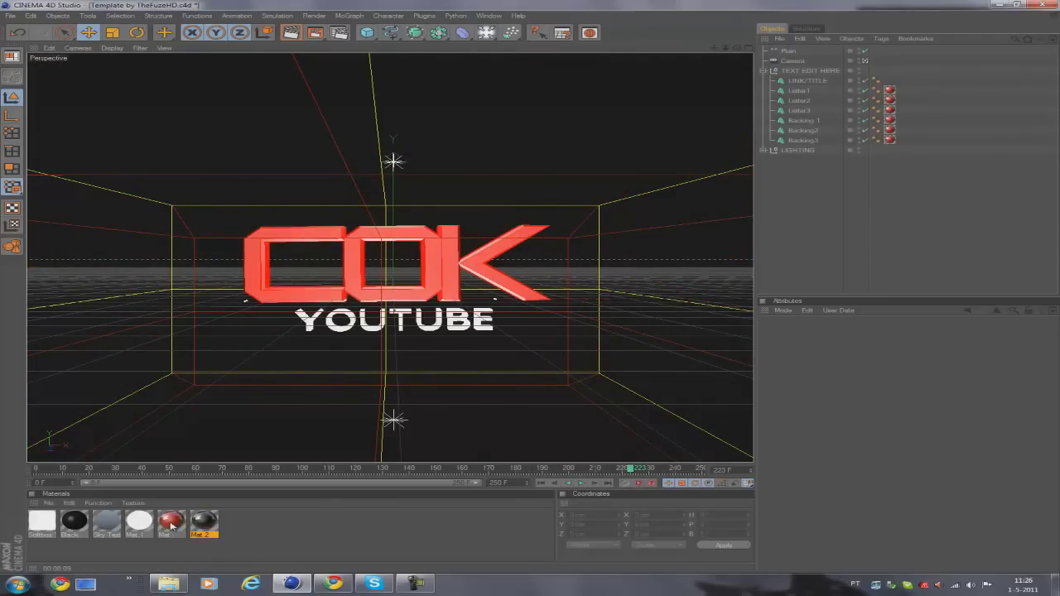
# - Make the Mat material orange (R 255, G 173, B 0) and render the active view
pyautogui.doubleClick(170, 522)
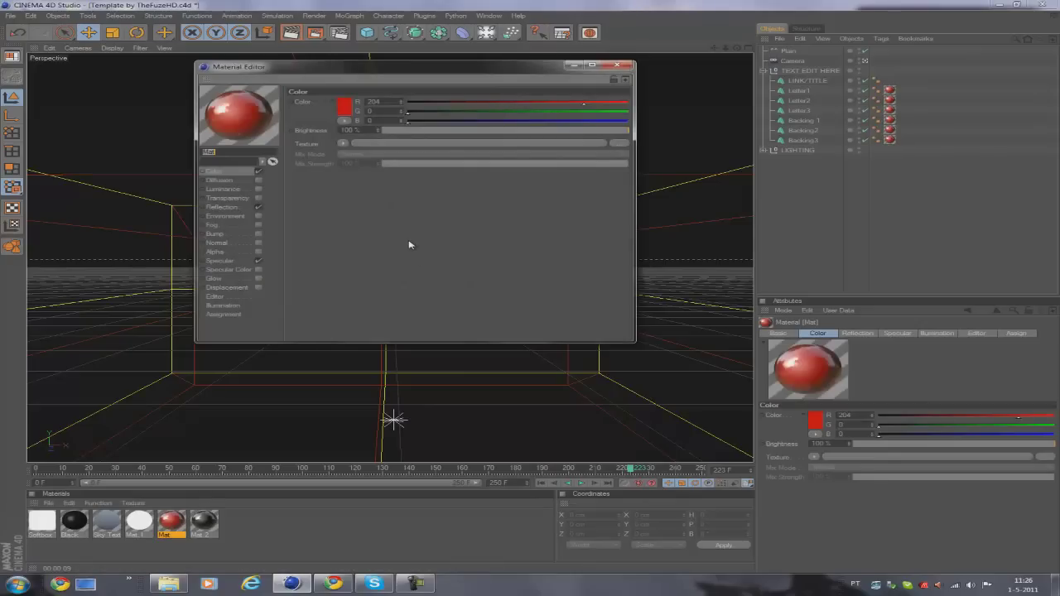
pyautogui.moveTo(495, 71); pyautogui.dragTo(613, 66)
pyautogui.moveTo(718, 103); pyautogui.dragTo(746, 99)
pyautogui.moveTo(527, 109); pyautogui.dragTo(677, 108)
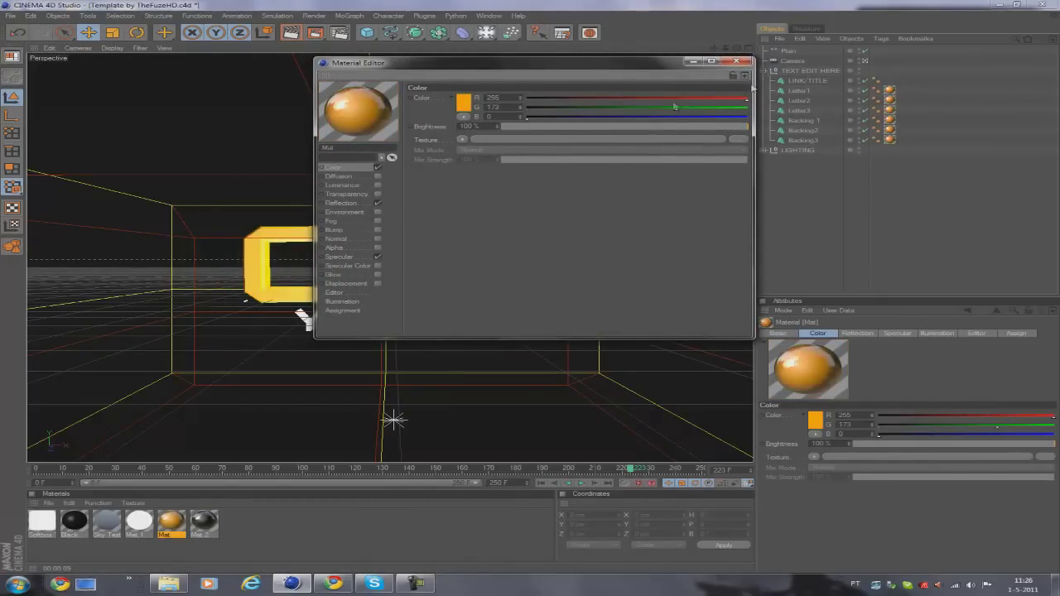
pyautogui.click(736, 62)
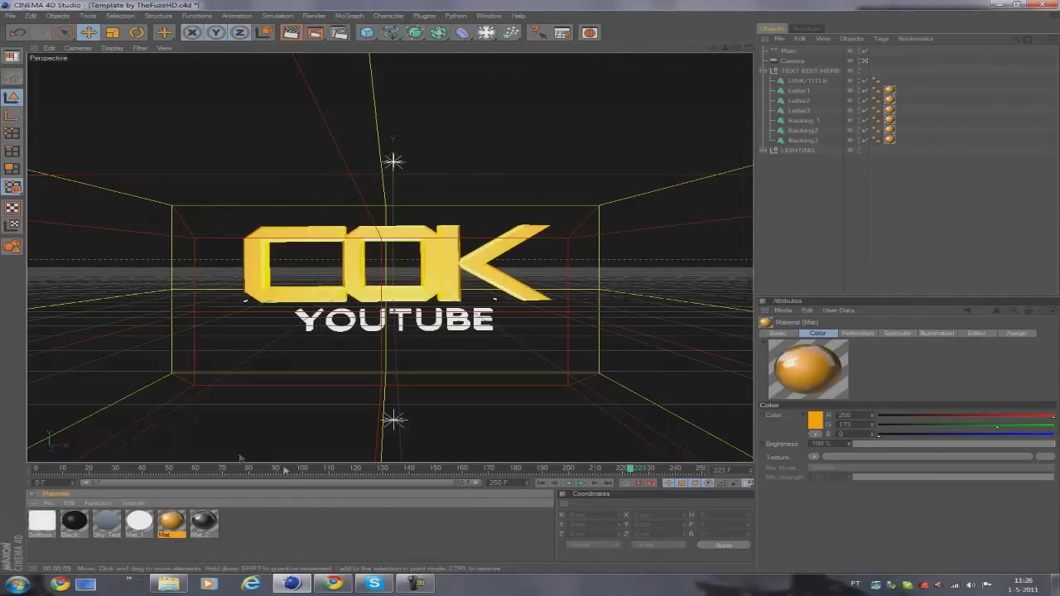
pyautogui.click(292, 33)
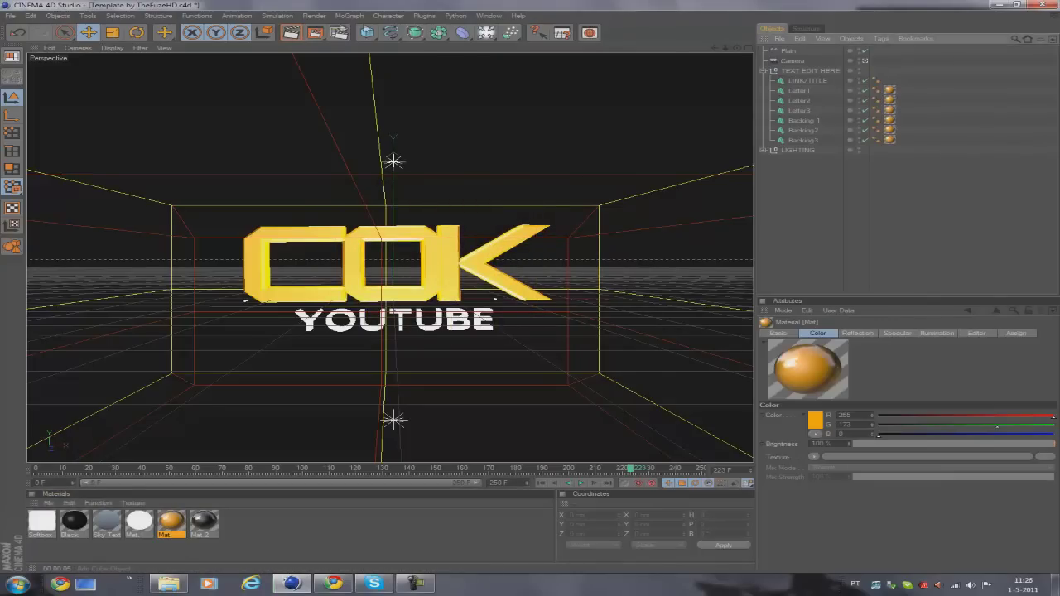
# - In Render Settings' Save page, keep TIFF (PSD Layers) as the output format
pyautogui.click(340, 33)
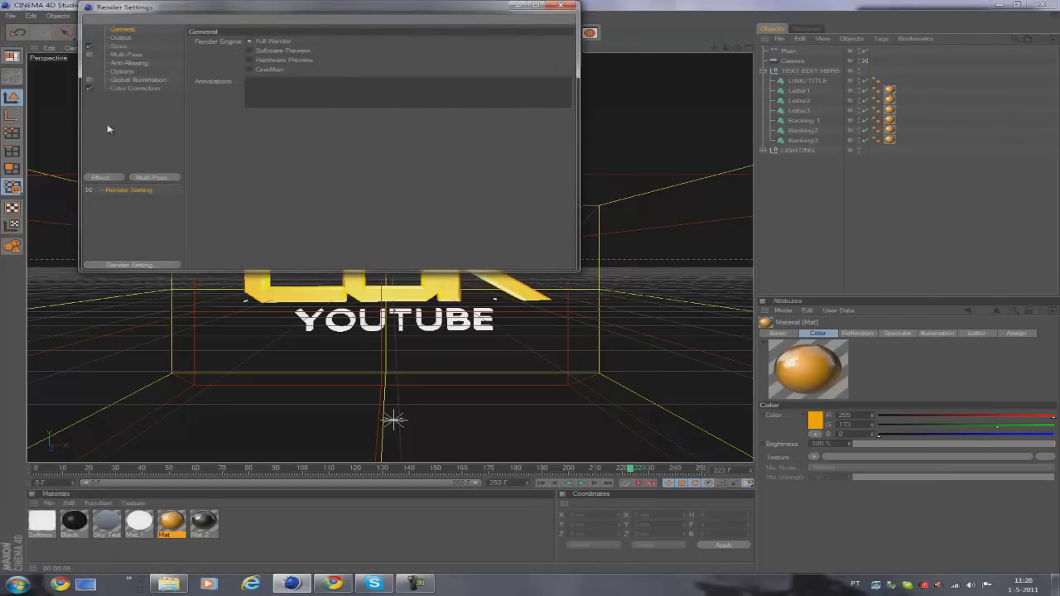
pyautogui.click(118, 47)
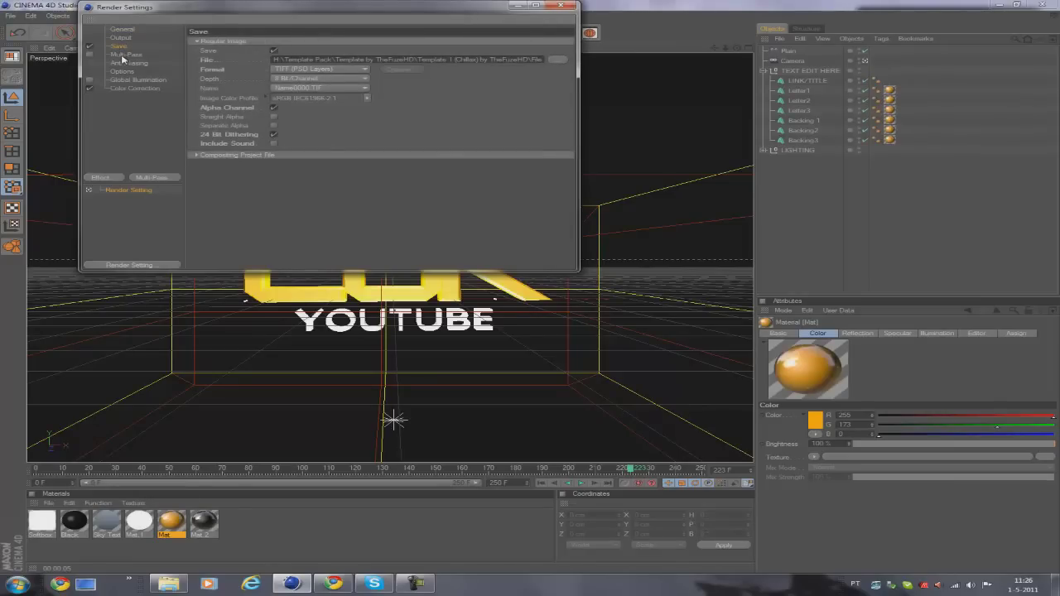
pyautogui.click(341, 71)
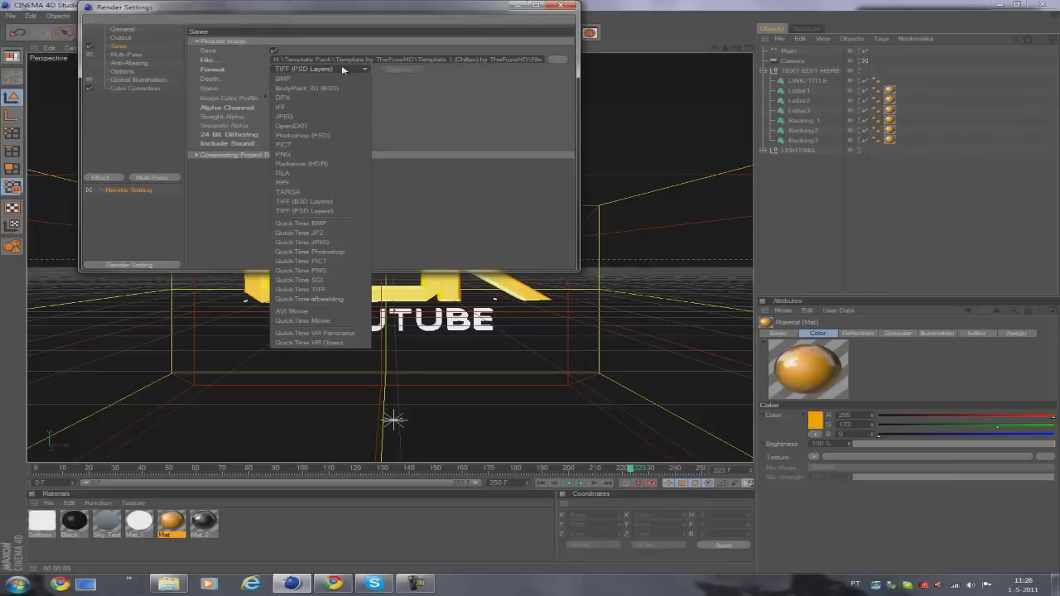
pyautogui.click(342, 69)
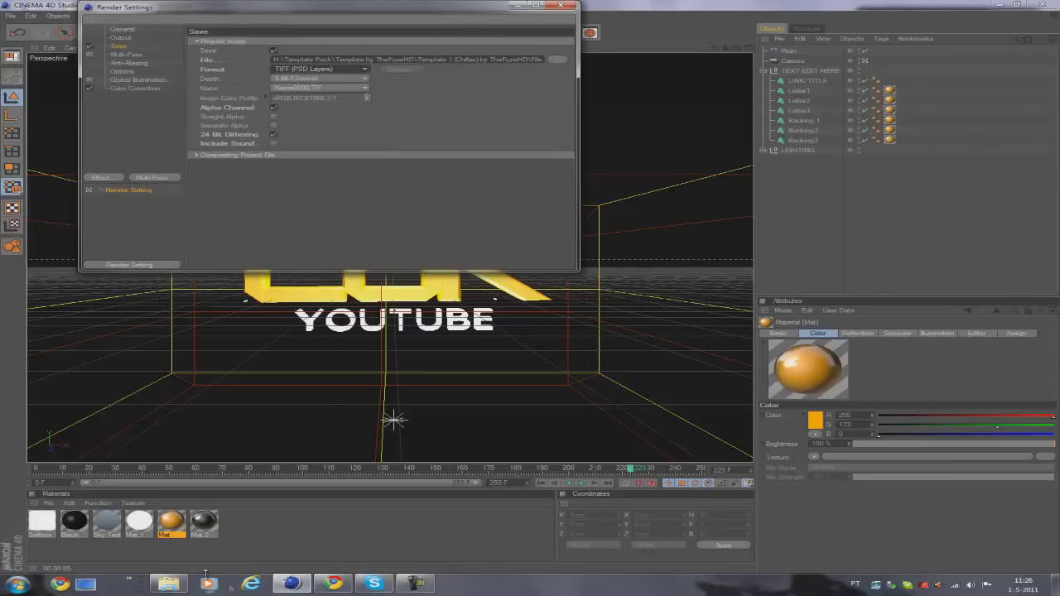
pyautogui.moveTo(176, 584)
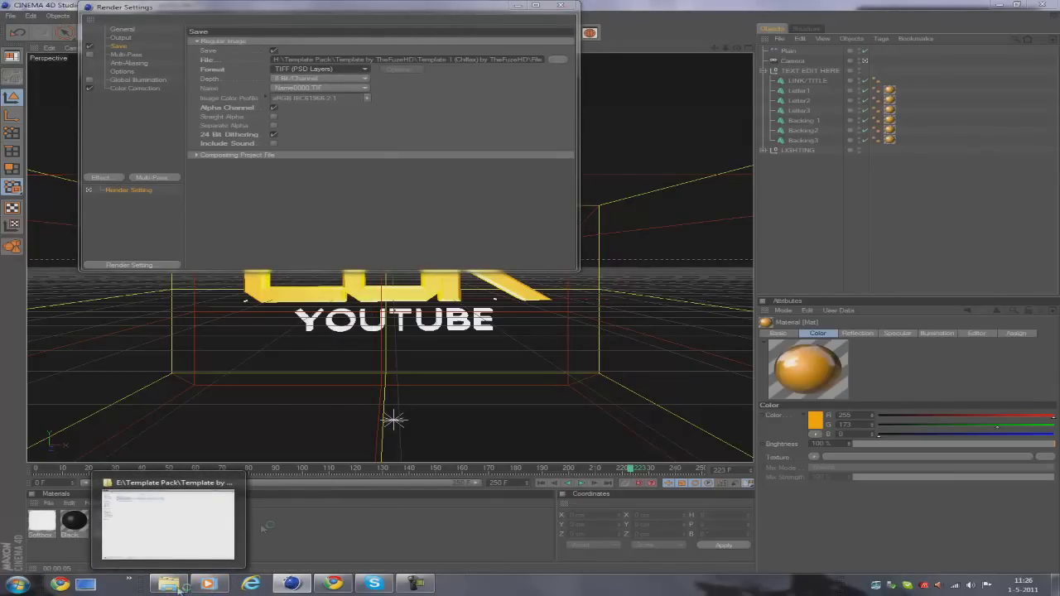
pyautogui.click(207, 584)
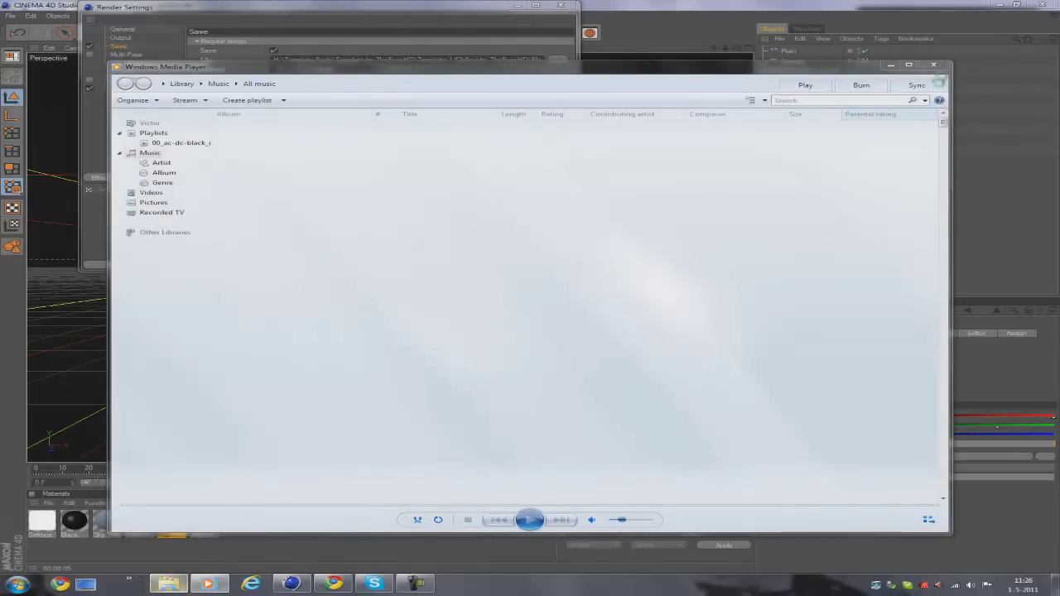
pyautogui.click(208, 584)
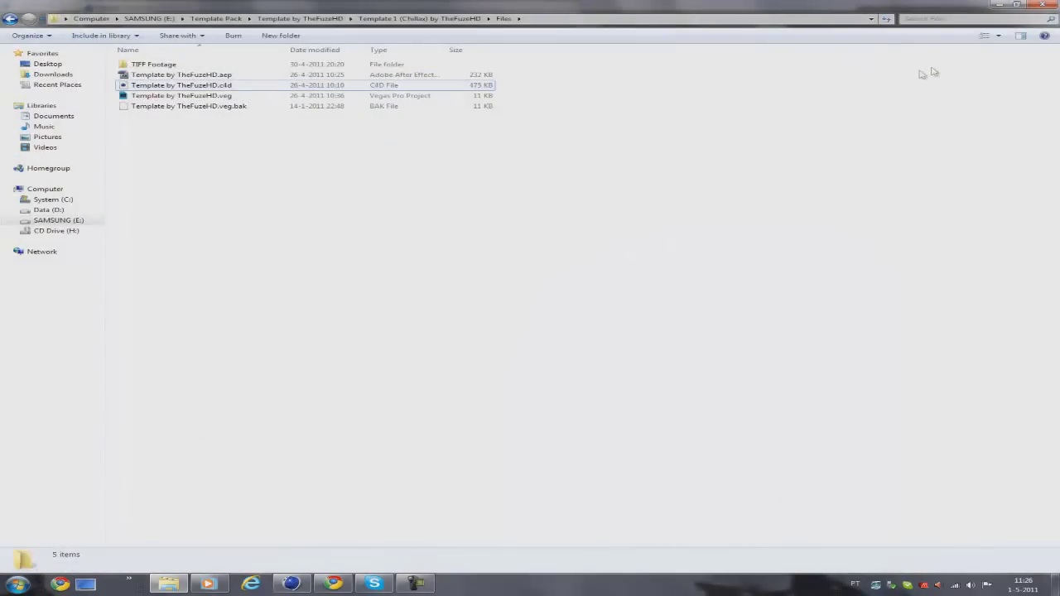
pyautogui.click(211, 584)
pyautogui.click(944, 50)
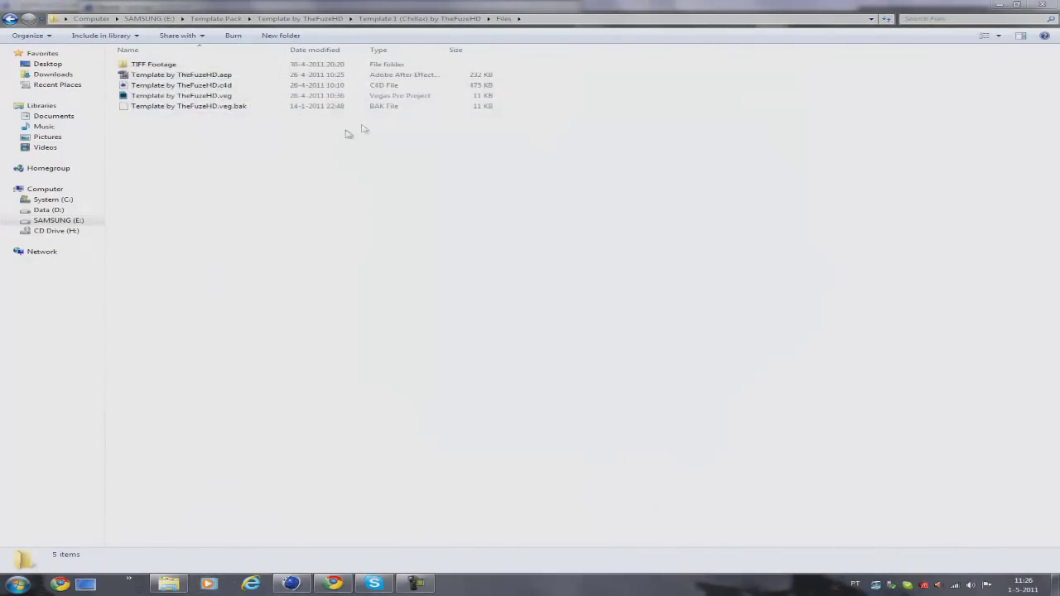
pyautogui.doubleClick(162, 64)
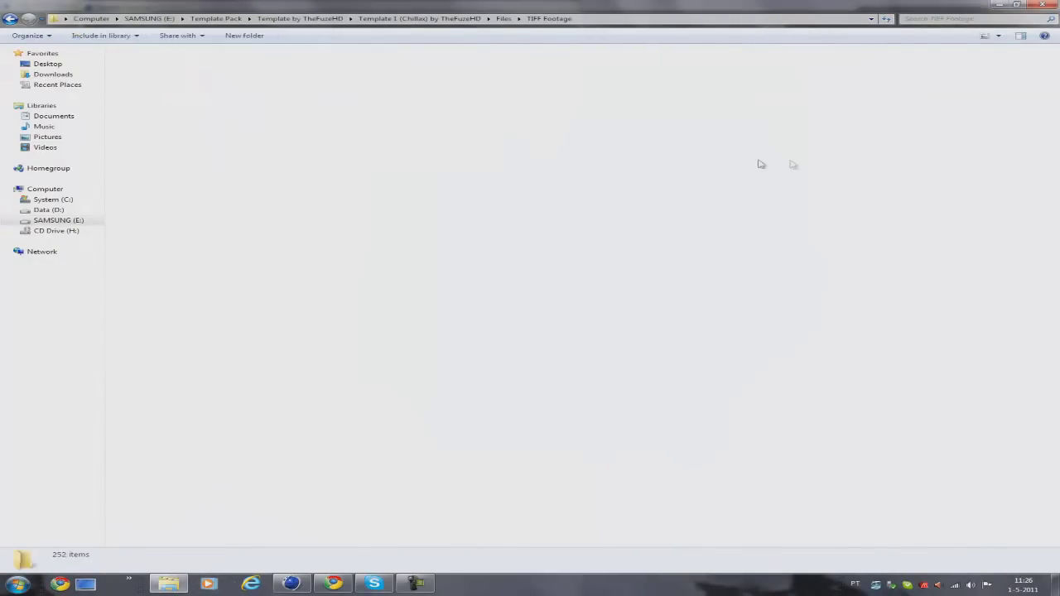
pyautogui.scroll(-10, 752, 230)
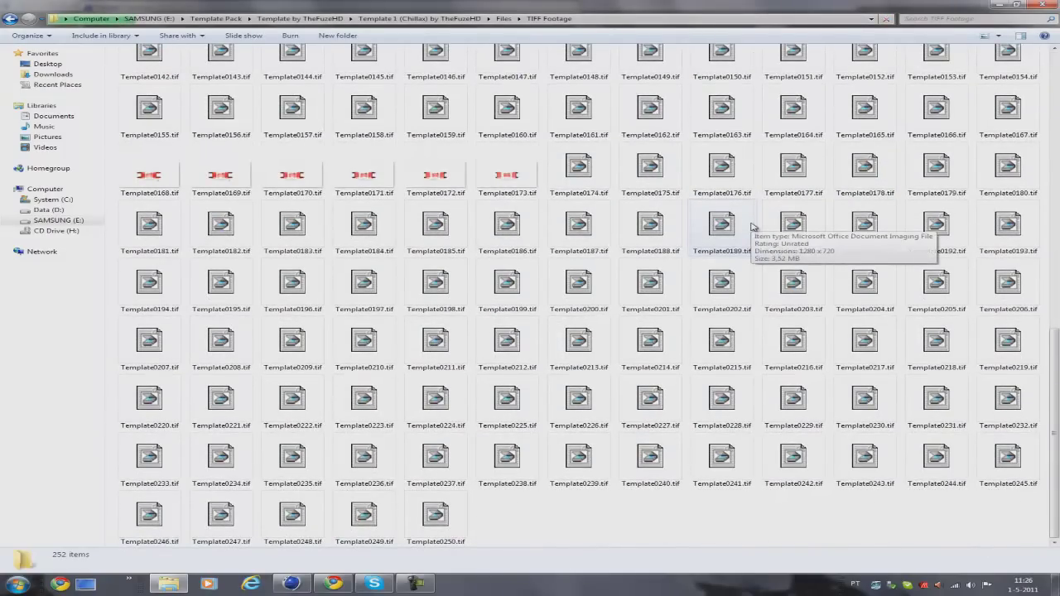
pyautogui.scroll(10, 752, 228)
pyautogui.hotkey('alt', 'Tab')
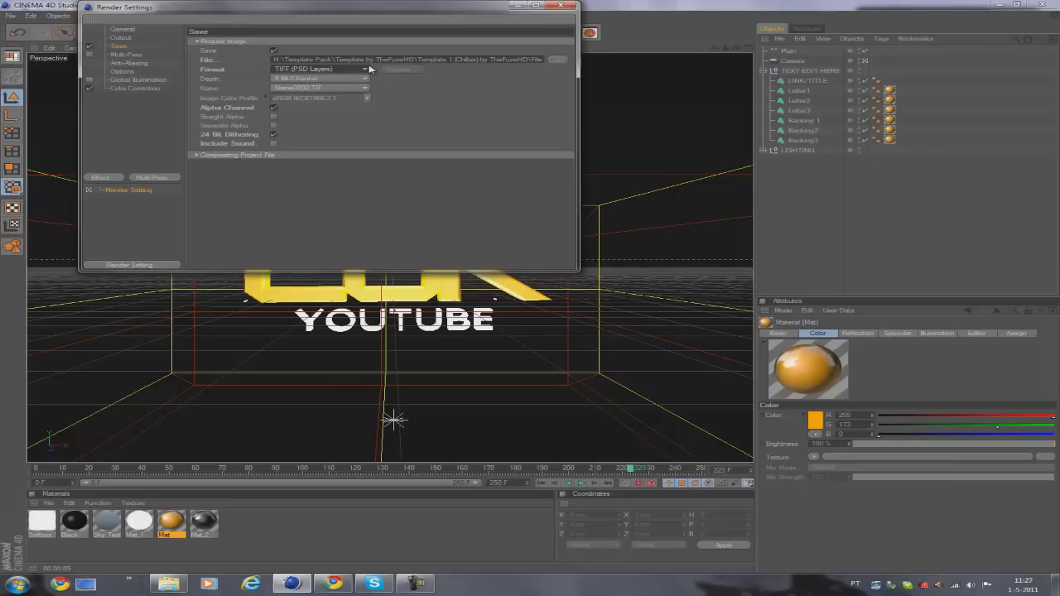
# - Close Render Settings, preview the title from frame 0 to 228, and show open scenes
pyautogui.click(568, 6)
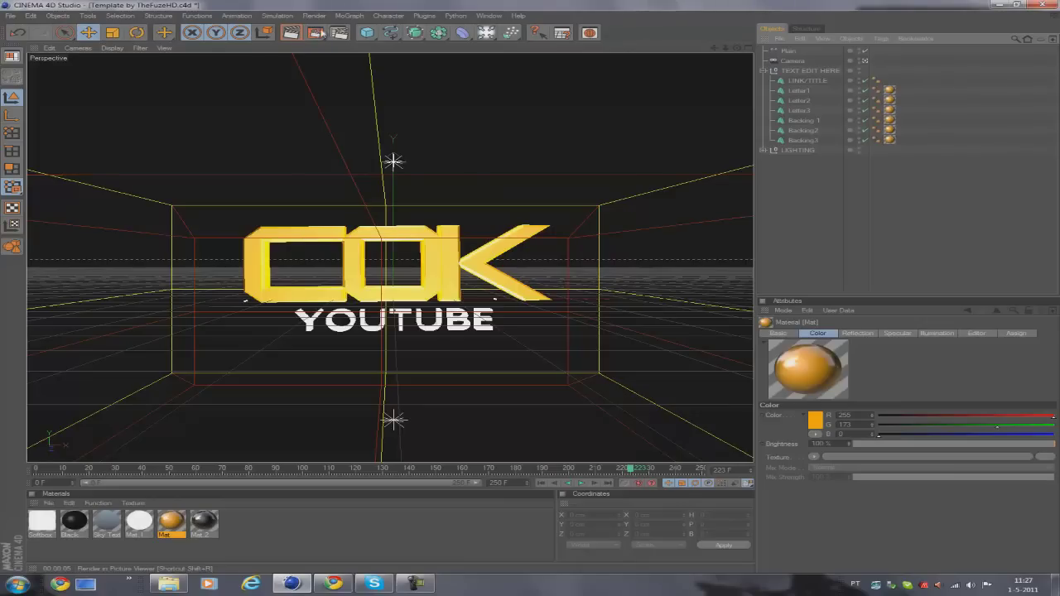
pyautogui.click(37, 469)
pyautogui.moveTo(36, 468); pyautogui.dragTo(642, 469)
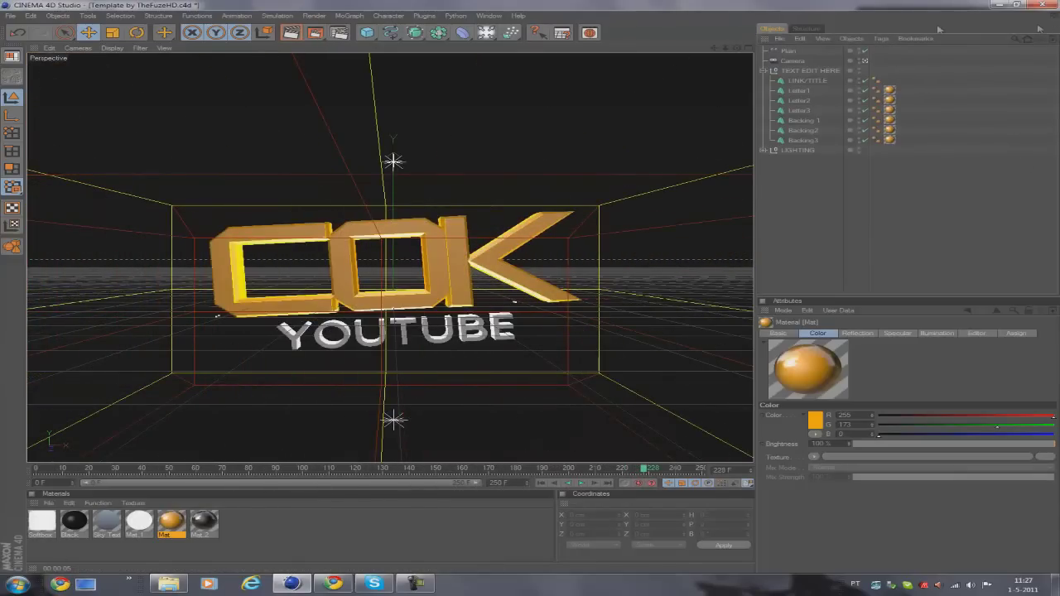
pyautogui.click(488, 18)
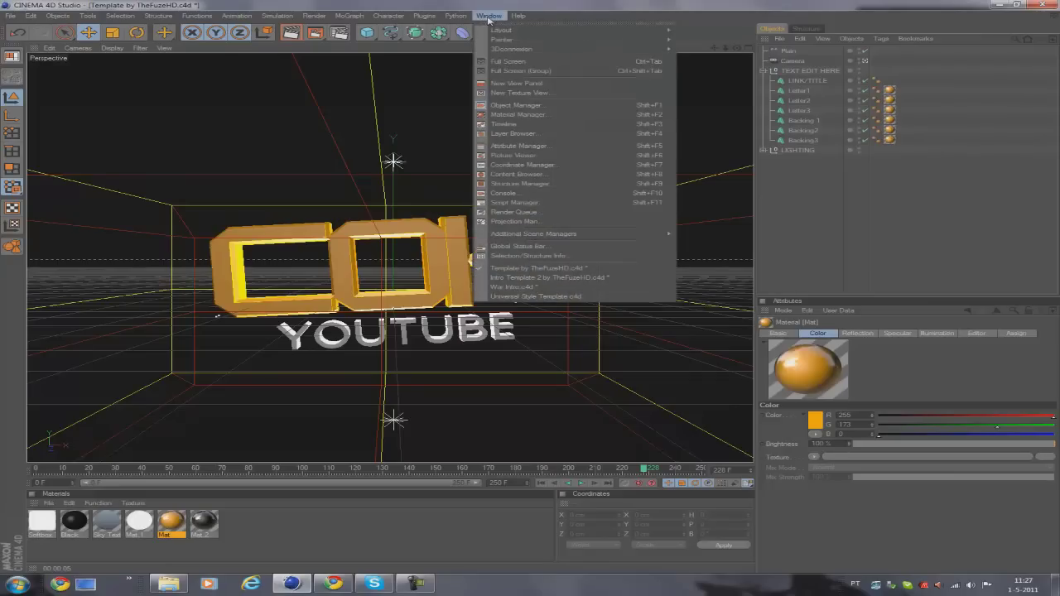
# - Switch to Intro Template 2, render a PC logo preview and move to frame 147
pyautogui.click(651, 279)
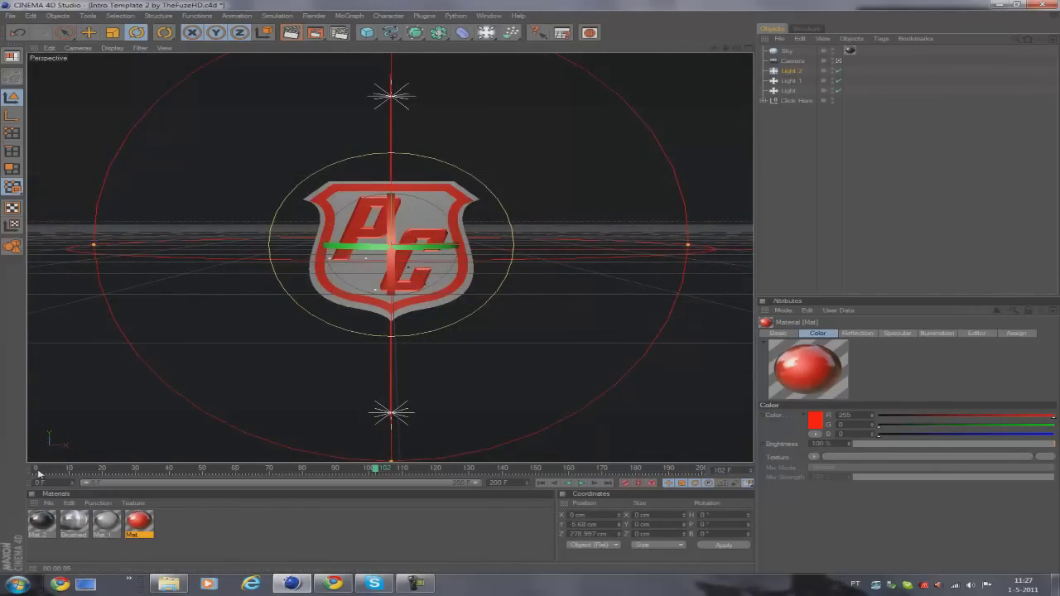
pyautogui.moveTo(37, 470); pyautogui.dragTo(246, 468)
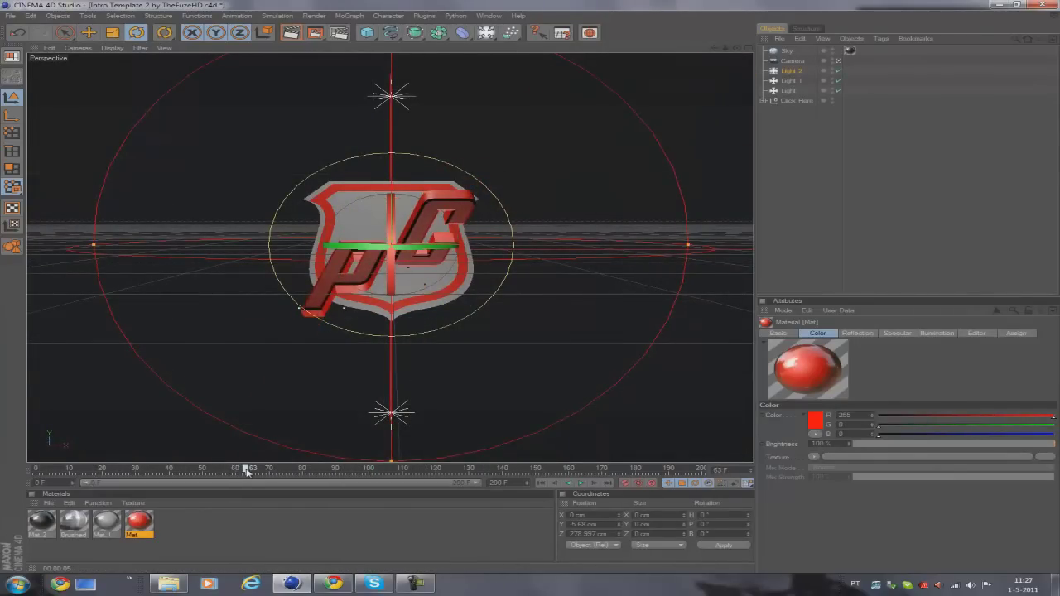
pyautogui.click(300, 31)
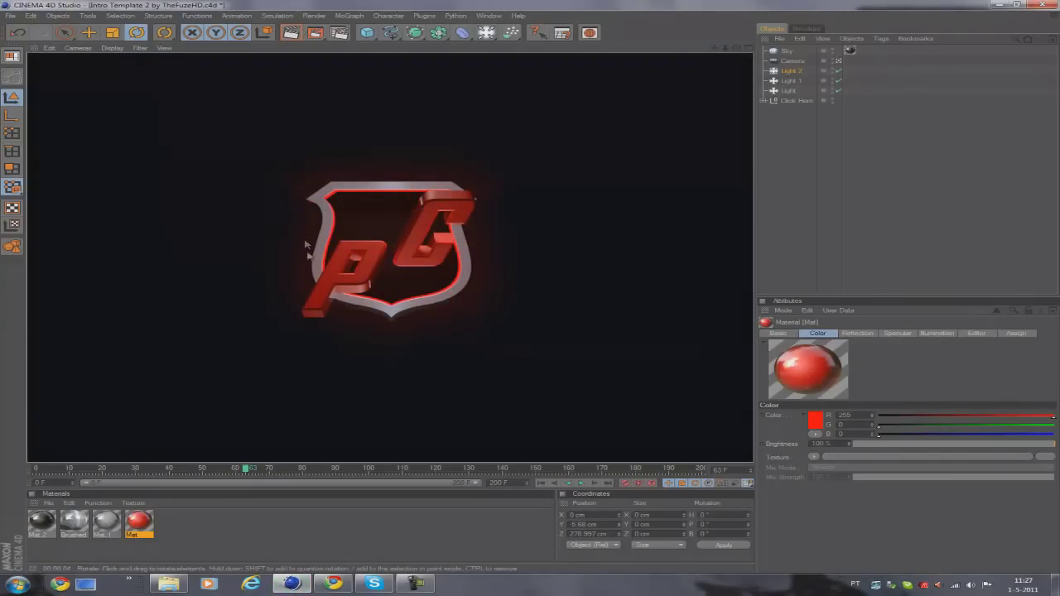
pyautogui.moveTo(246, 470)
pyautogui.mouseDown()
pyautogui.moveTo(549, 469)
pyautogui.moveTo(525, 469)
pyautogui.moveTo(513, 491)
pyautogui.mouseUp()
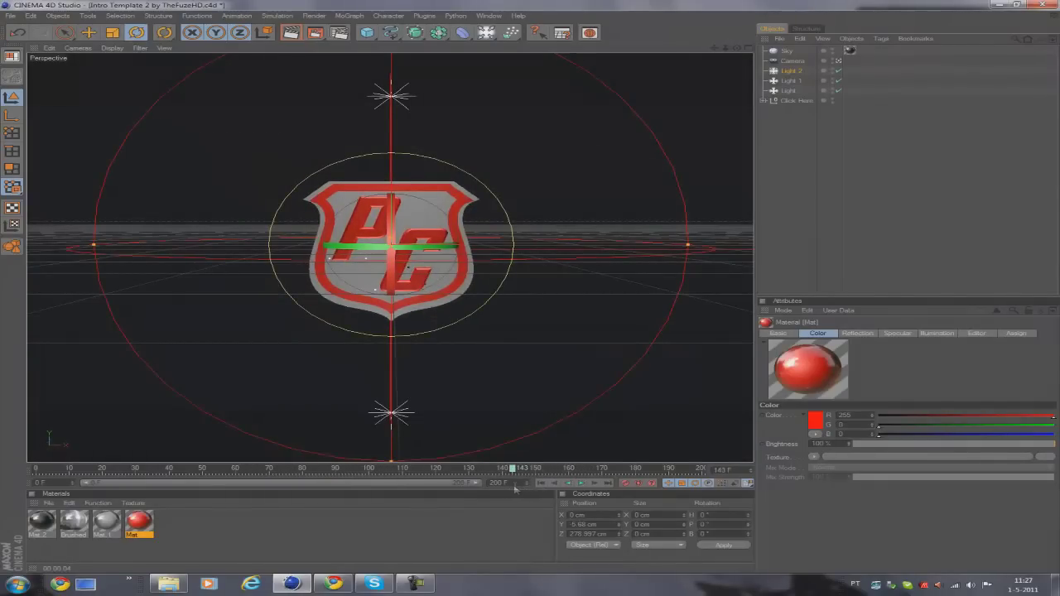
# - Change both shield MoText letters to E so it reads EE, and render it
pyautogui.click(766, 101)
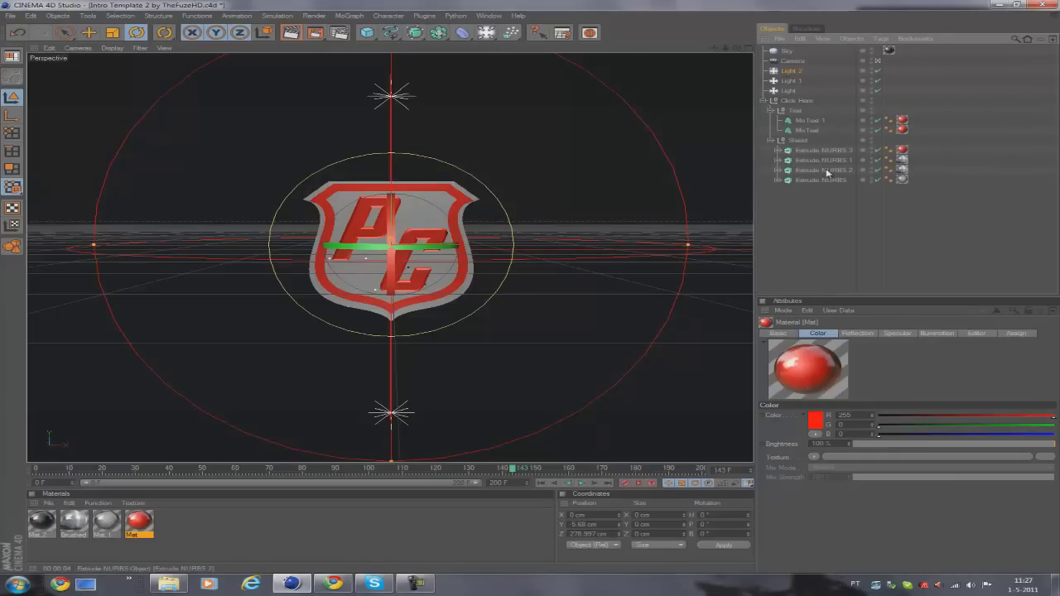
pyautogui.click(813, 131)
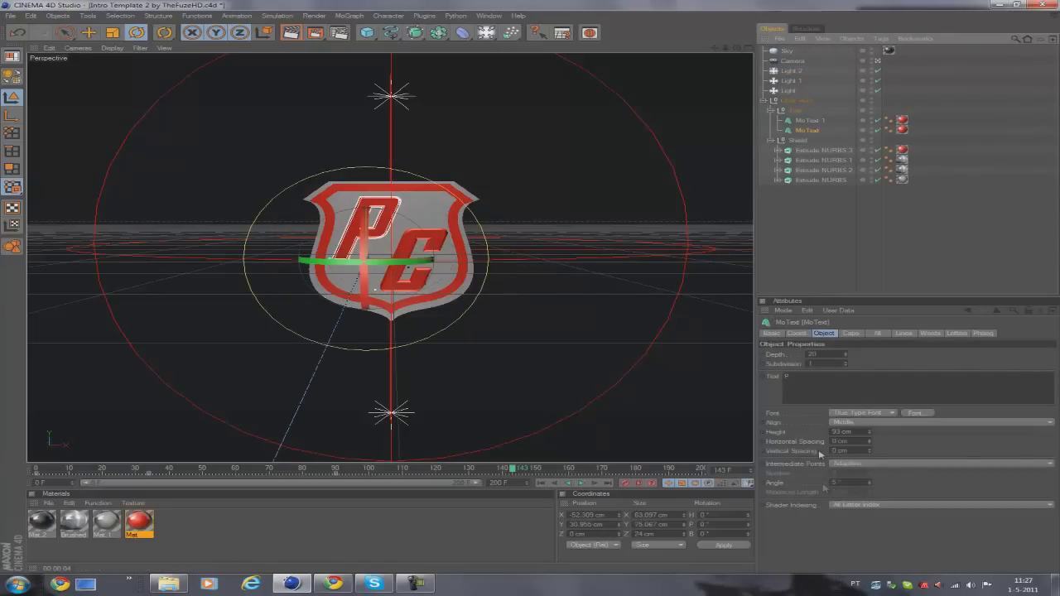
pyautogui.doubleClick(787, 376)
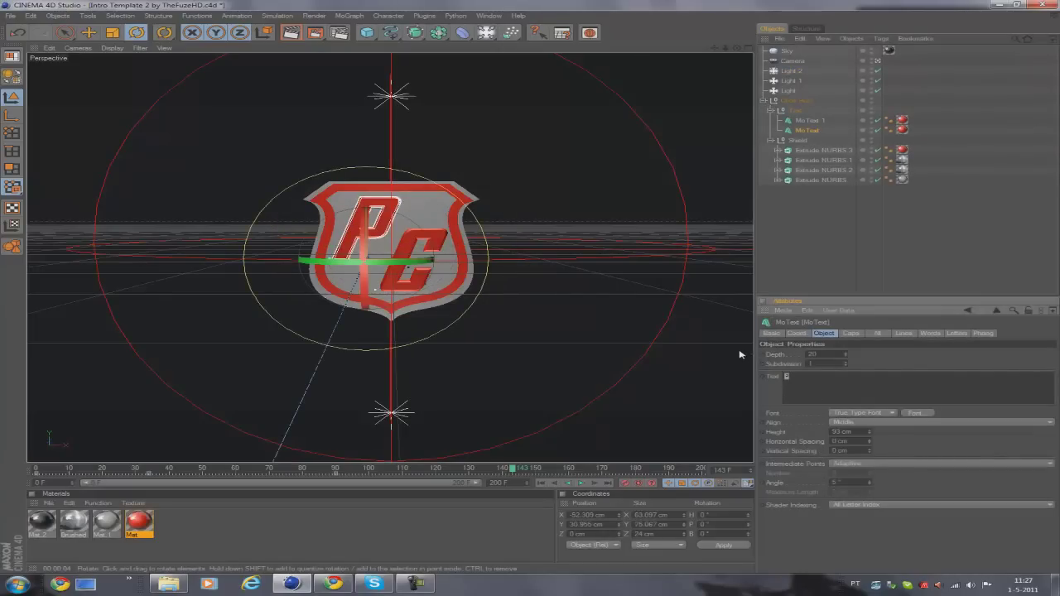
pyautogui.write('E')
pyautogui.click(808, 120)
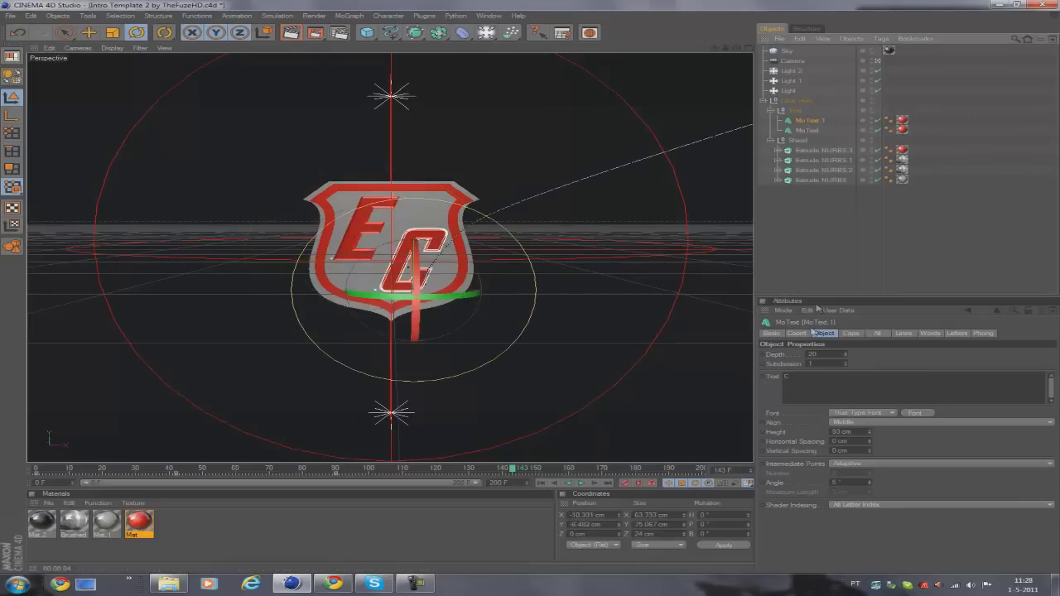
pyautogui.doubleClick(786, 376)
pyautogui.write('E')
pyautogui.click(804, 243)
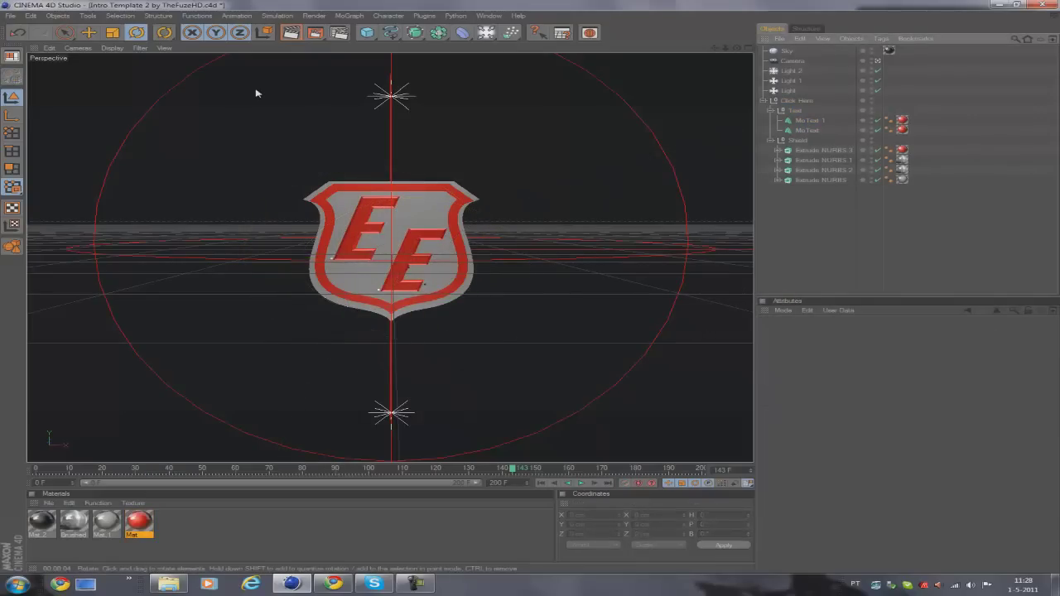
pyautogui.click(291, 33)
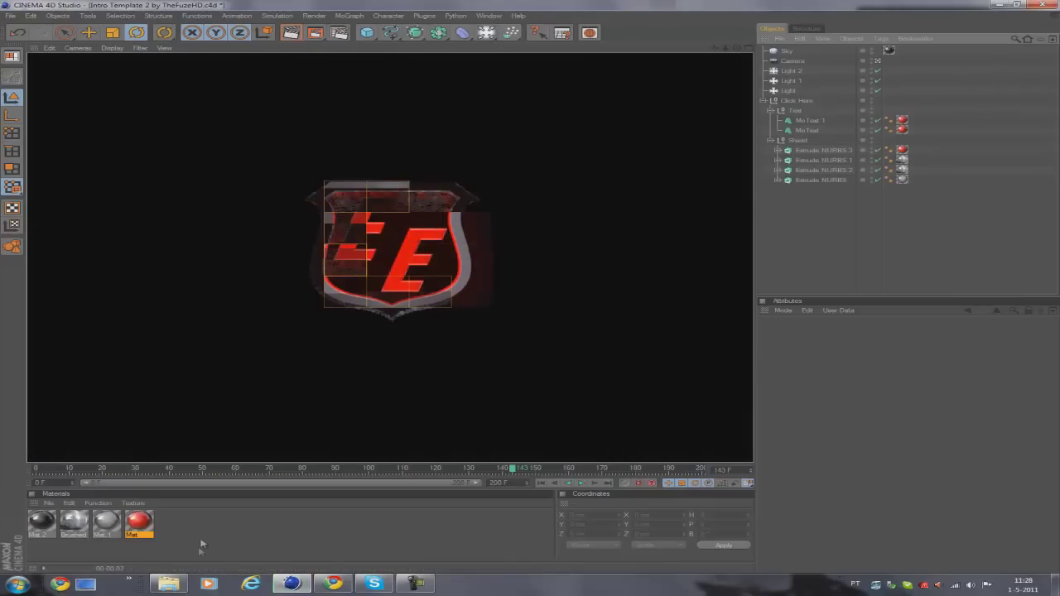
# - Make the Mat material blue (R 0, G 0, B 255) and render the shield
pyautogui.doubleClick(143, 523)
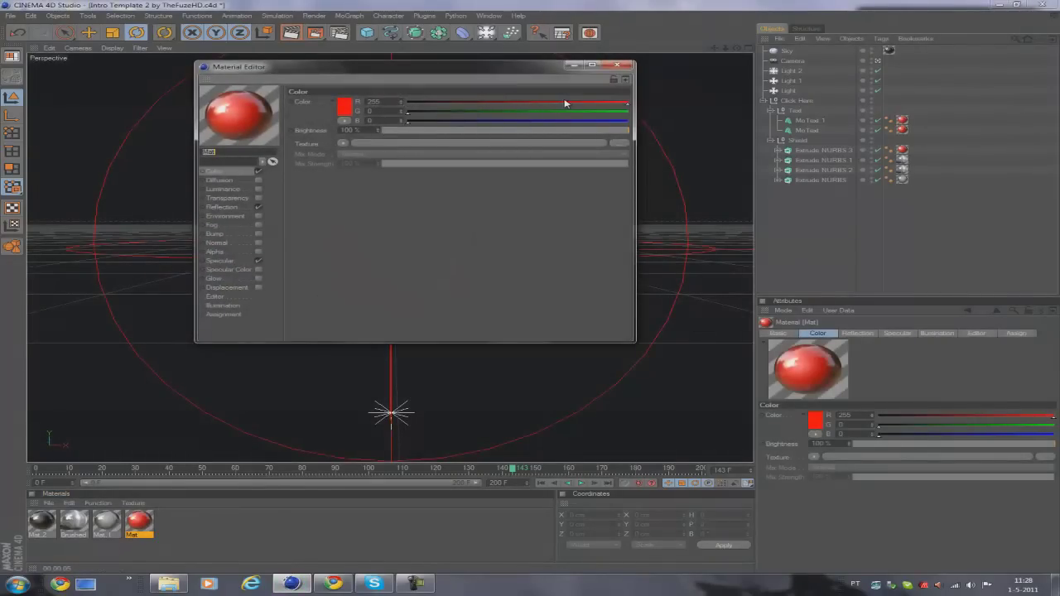
pyautogui.moveTo(567, 106); pyautogui.dragTo(628, 121)
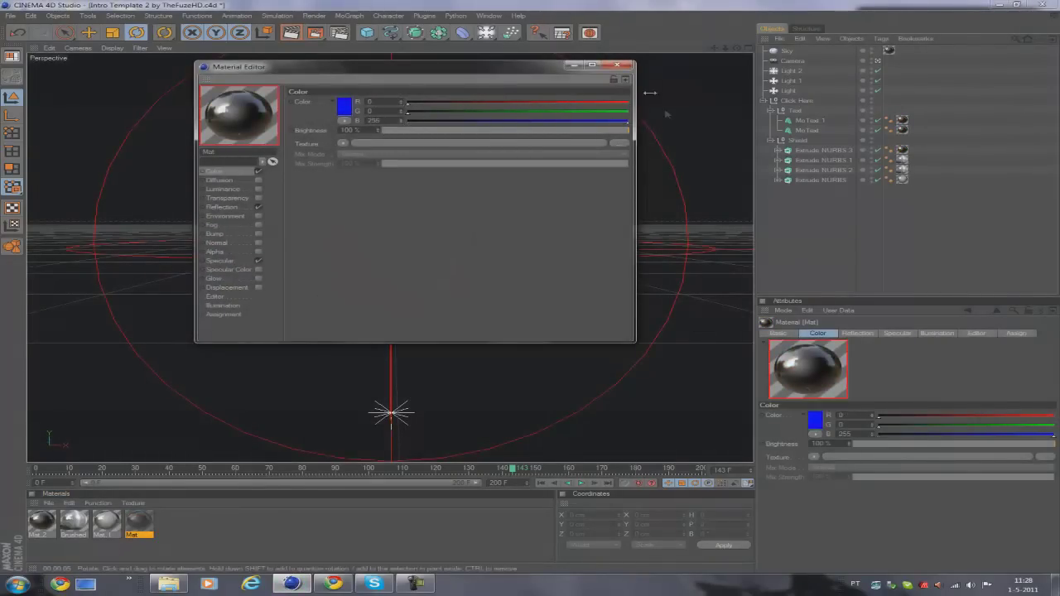
pyautogui.click(617, 65)
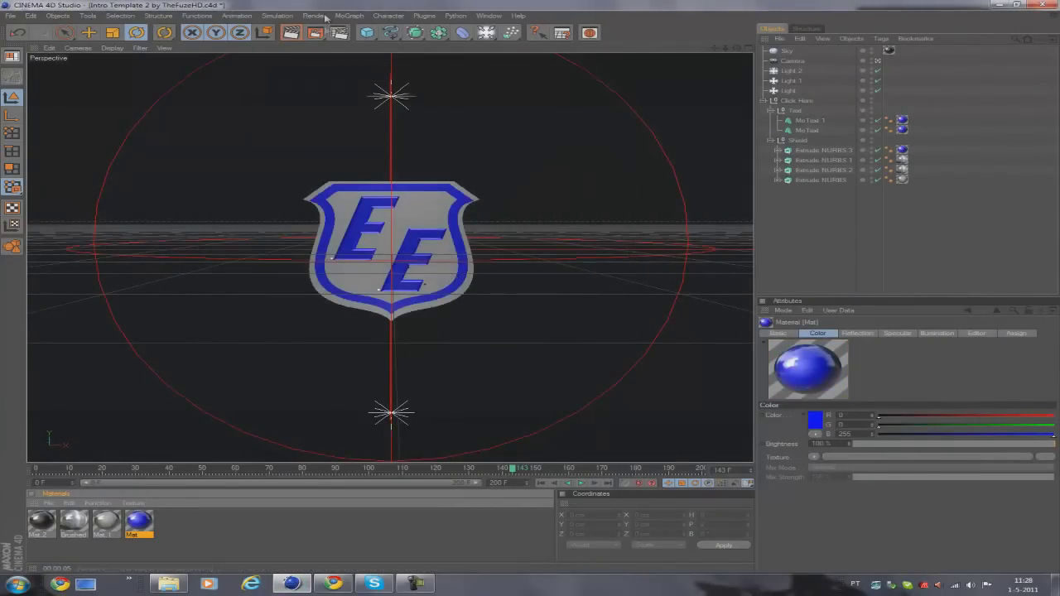
pyautogui.click(291, 33)
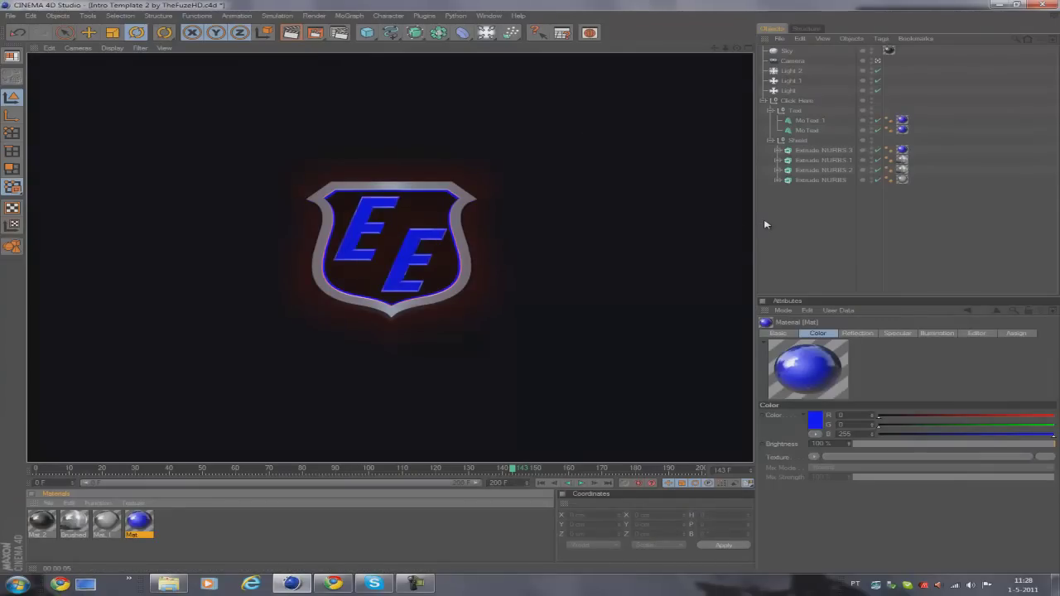
# - Set Light 2's colour to blue and render to check the shield's glow
pyautogui.click(793, 82)
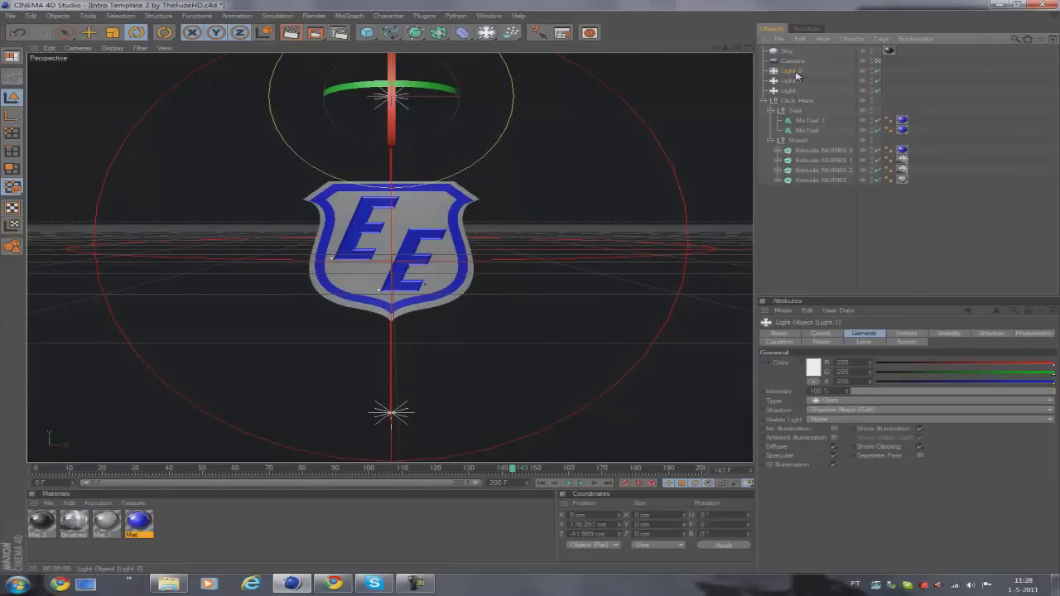
pyautogui.click(791, 71)
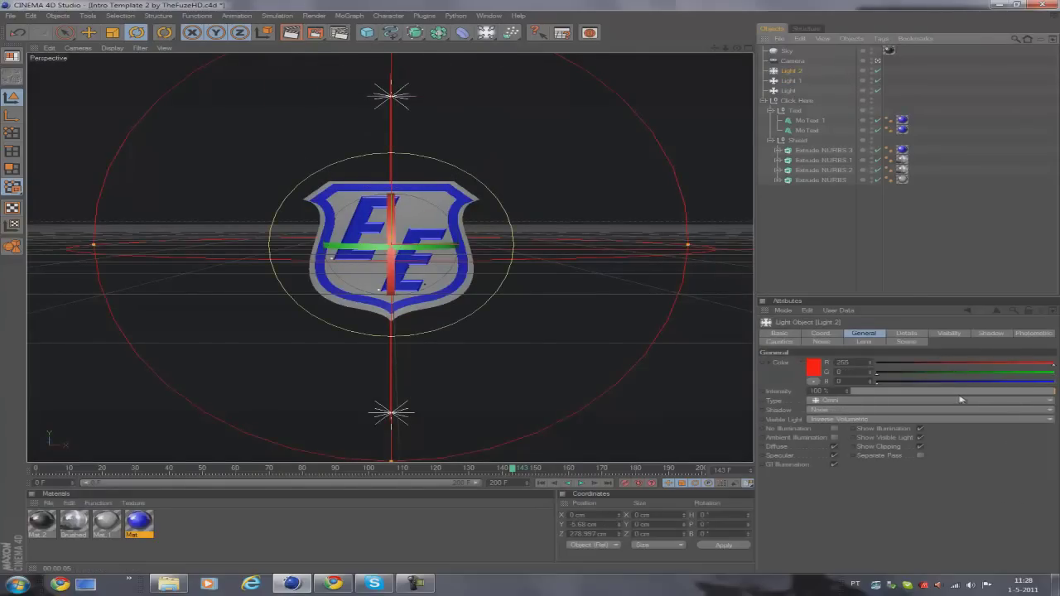
pyautogui.moveTo(998, 368); pyautogui.dragTo(878, 363)
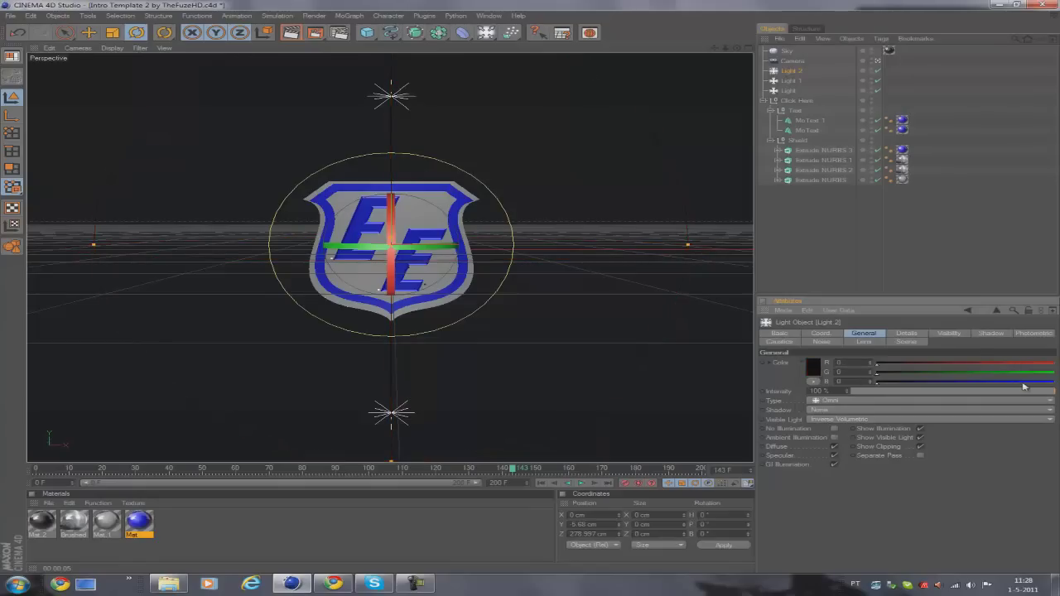
pyautogui.moveTo(1021, 382); pyautogui.dragTo(1052, 382)
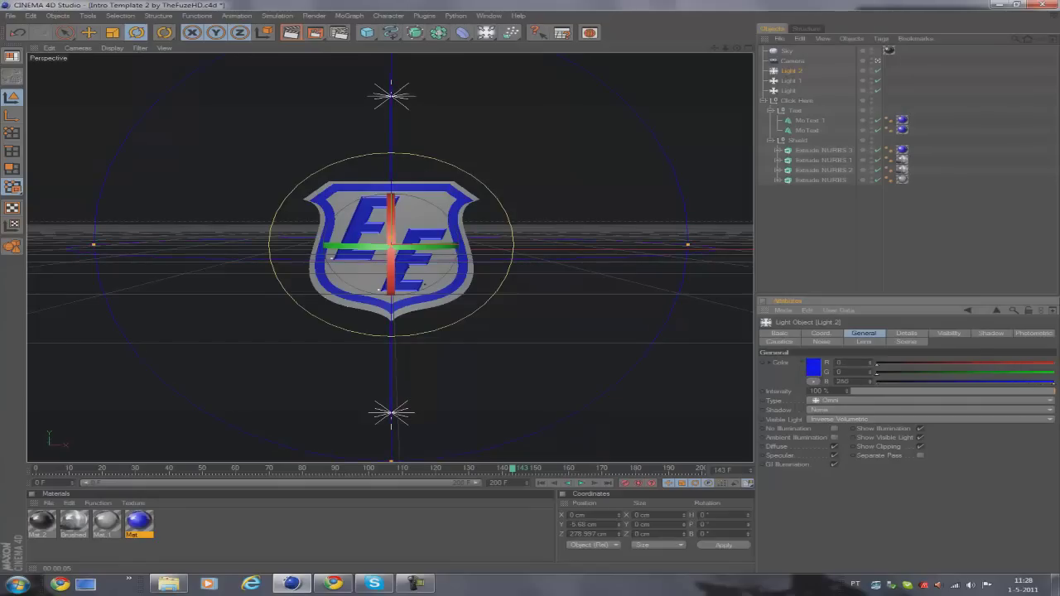
pyautogui.click(290, 32)
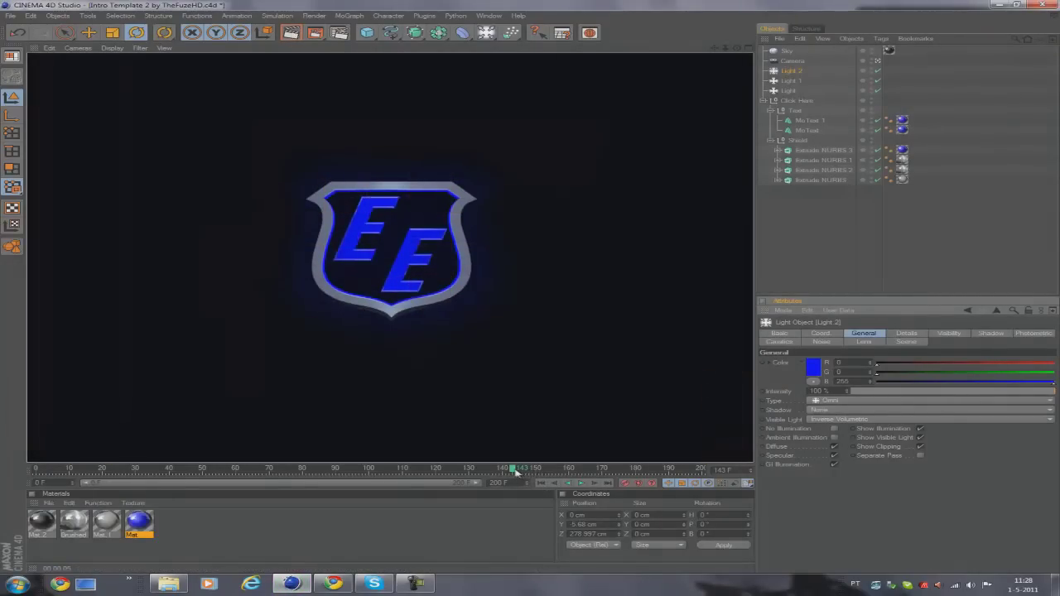
pyautogui.moveTo(515, 471); pyautogui.dragTo(636, 471)
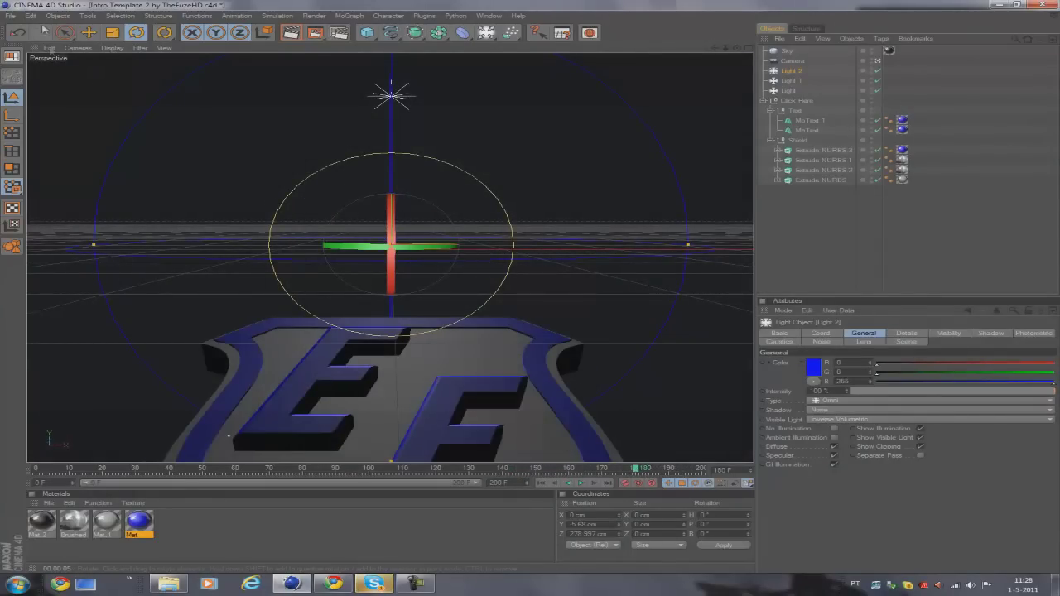
# - Switch to the War Intro.c4d document and return its animation to frame 0
pyautogui.click(485, 16)
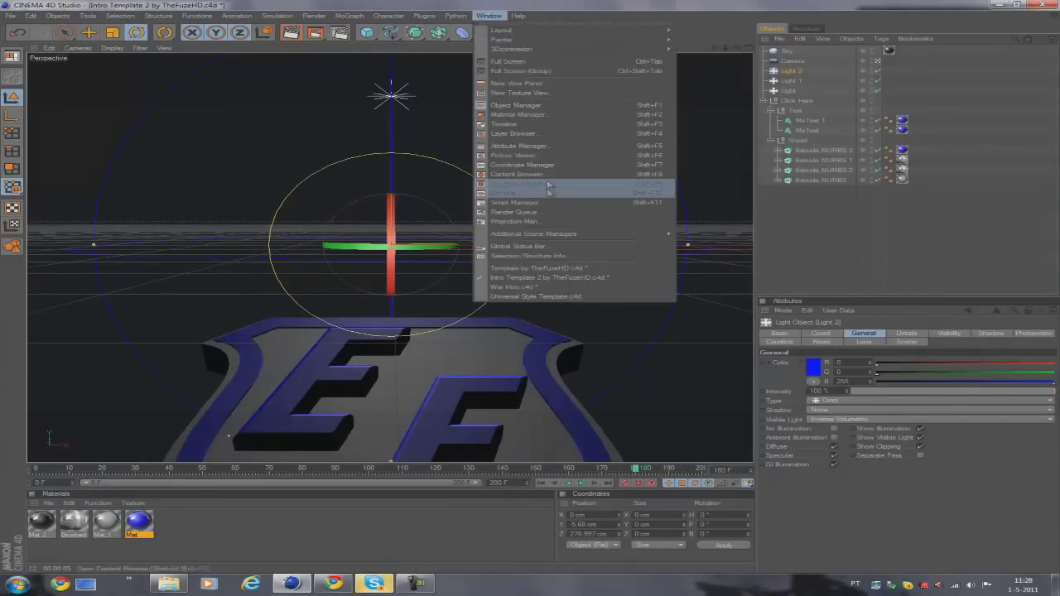
pyautogui.click(600, 287)
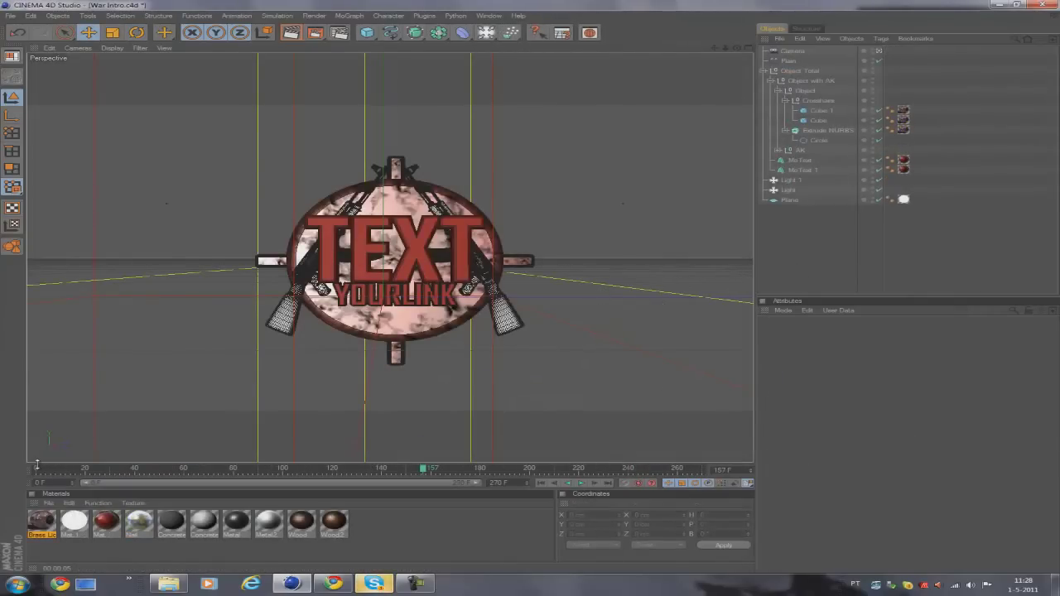
pyautogui.moveTo(38, 470)
pyautogui.mouseDown()
pyautogui.moveTo(554, 471)
pyautogui.moveTo(37, 471)
pyautogui.mouseUp()
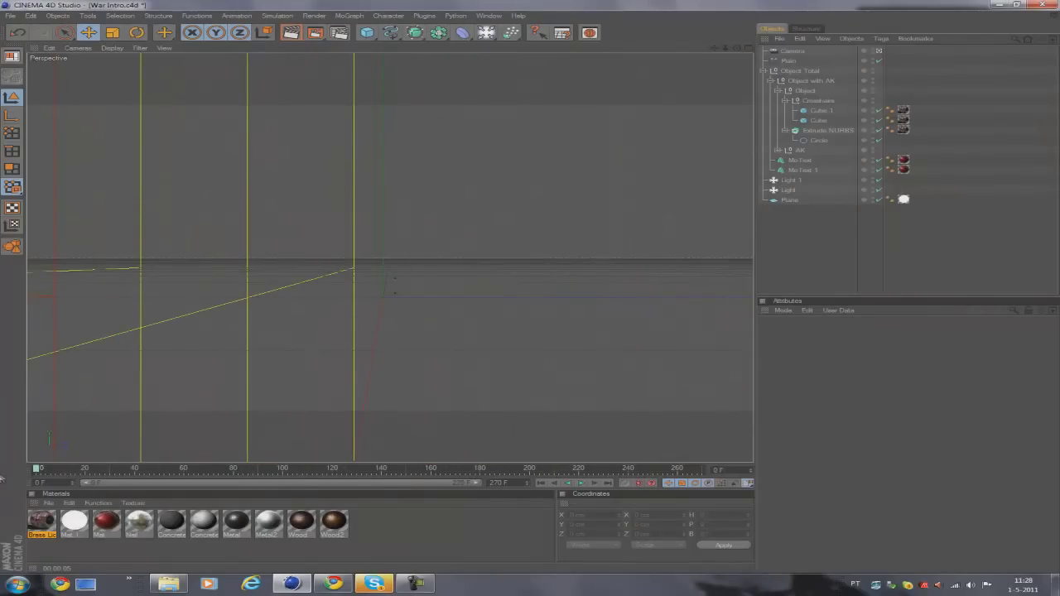
# - Play the War Intro animation, then stop and bring the playhead back to frame 163
pyautogui.click(588, 482)
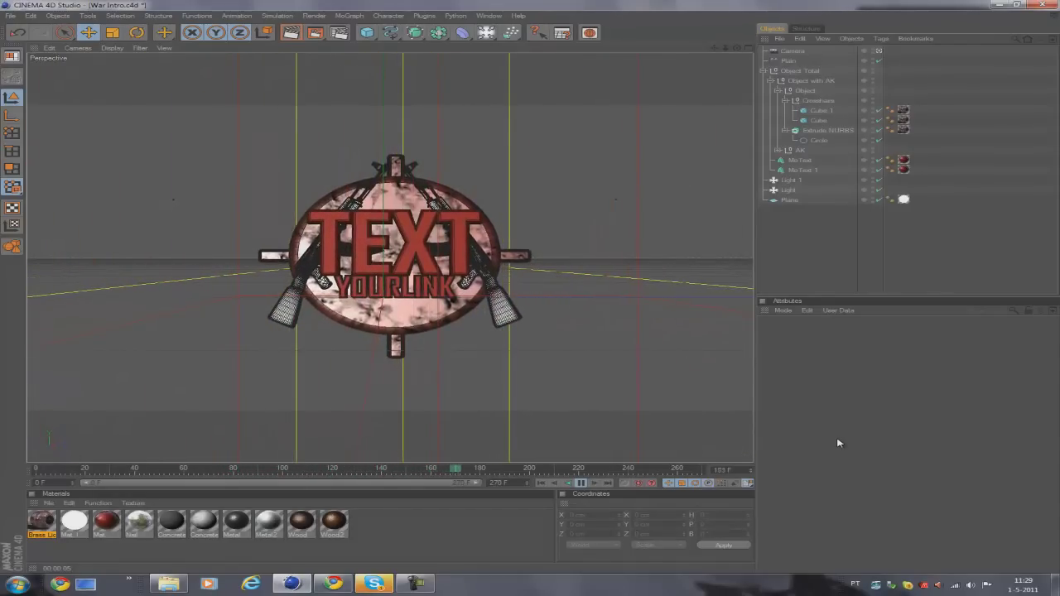
pyautogui.click(582, 485)
pyautogui.moveTo(587, 470); pyautogui.dragTo(437, 469)
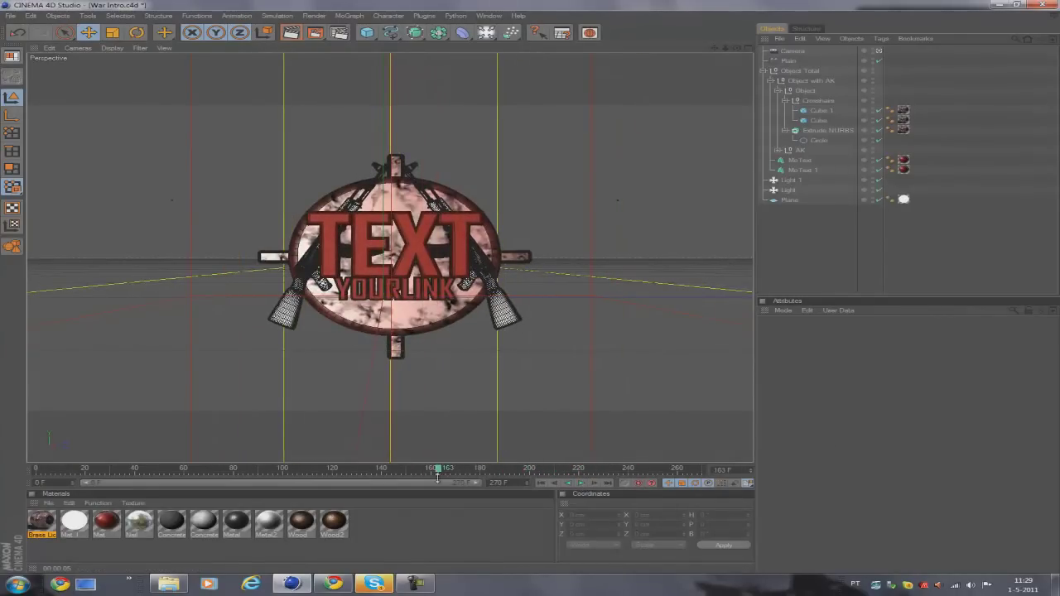
pyautogui.click(292, 32)
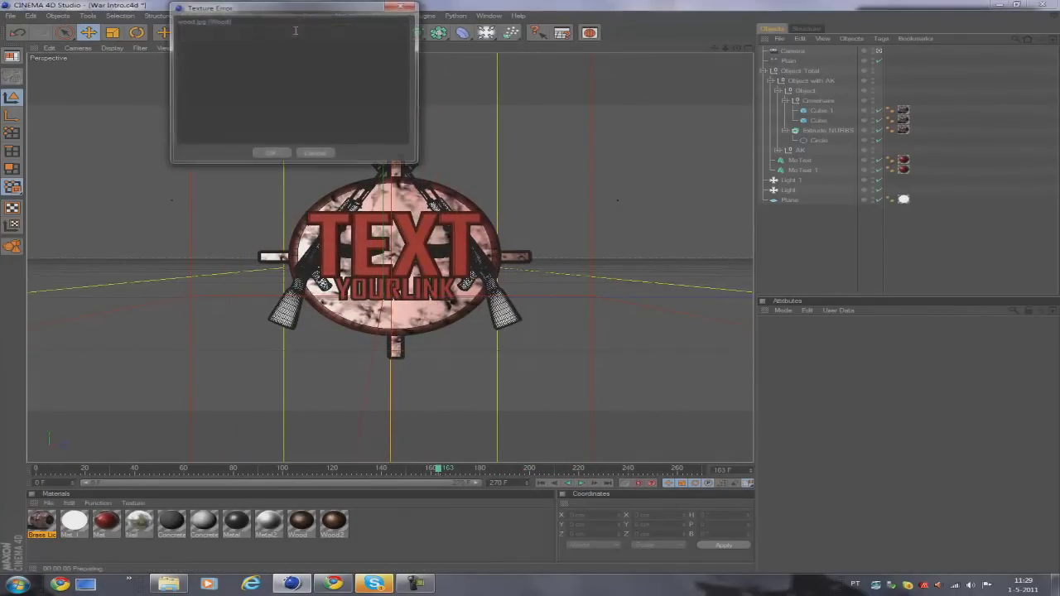
pyautogui.click(286, 154)
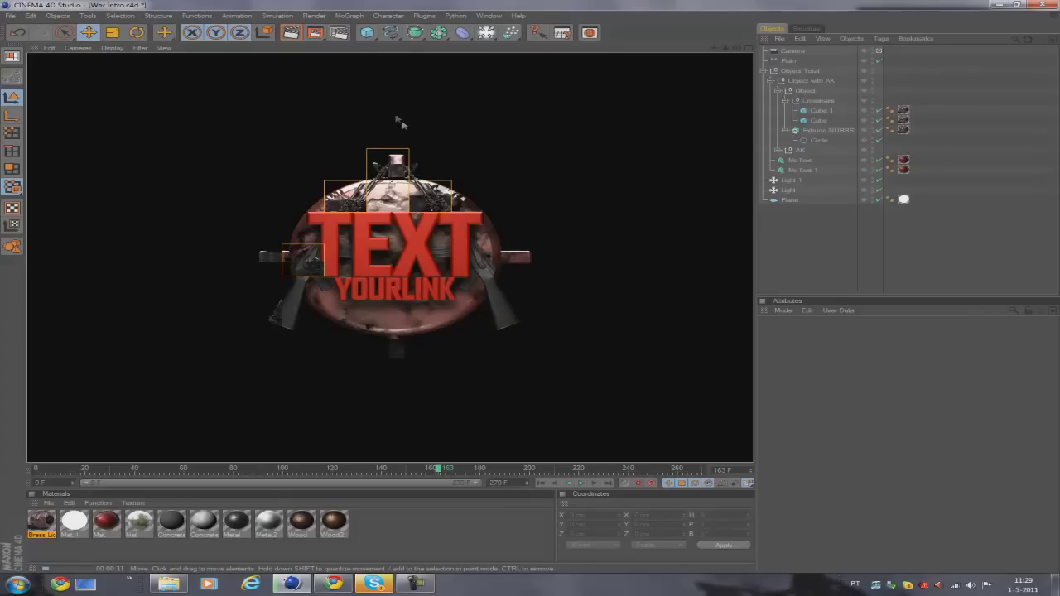
pyautogui.click(797, 257)
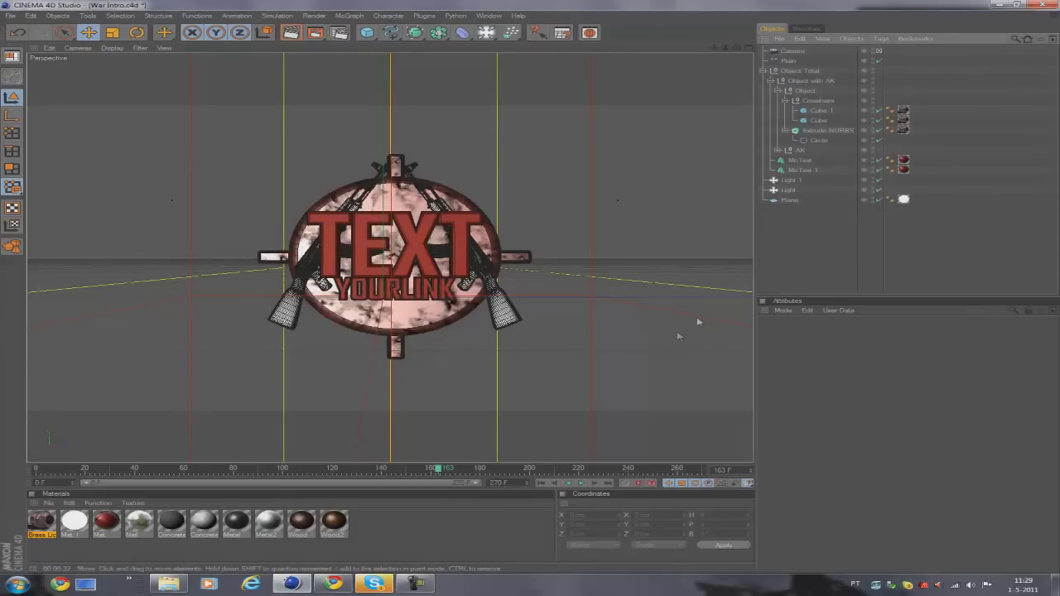
# - Raise the Mat material's blue to 255 (R 118, G 0, B 255) for purple lettering
pyautogui.doubleClick(106, 523)
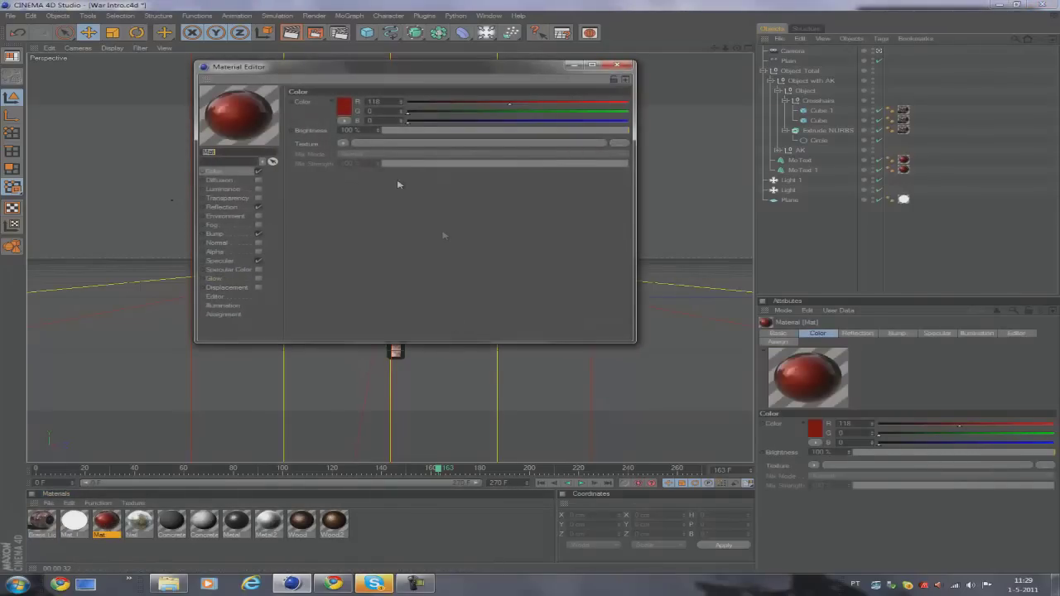
pyautogui.moveTo(453, 75); pyautogui.dragTo(869, 81)
pyautogui.moveTo(956, 127); pyautogui.dragTo(1040, 128)
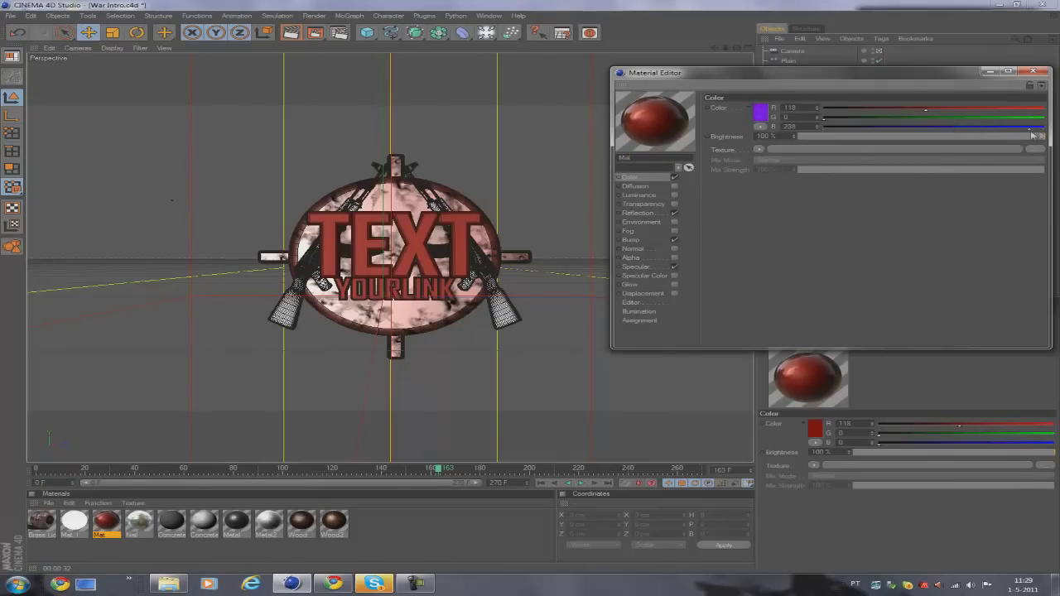
pyautogui.click(1032, 71)
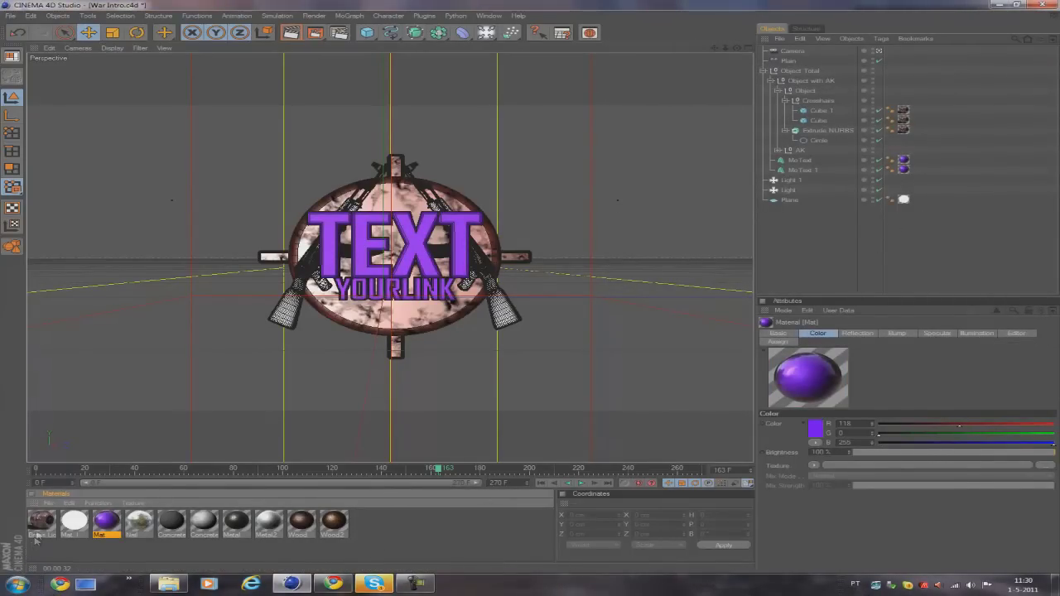
# - Set the Brass Lion texture's Filter shader to hue 257° and saturation 58%
pyautogui.click(904, 130)
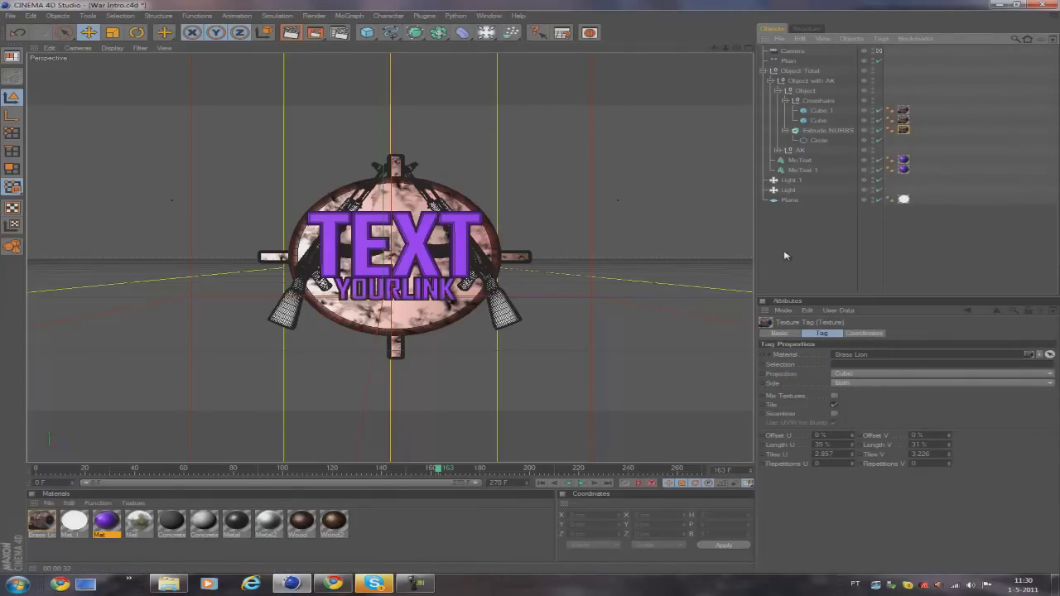
pyautogui.click(42, 520)
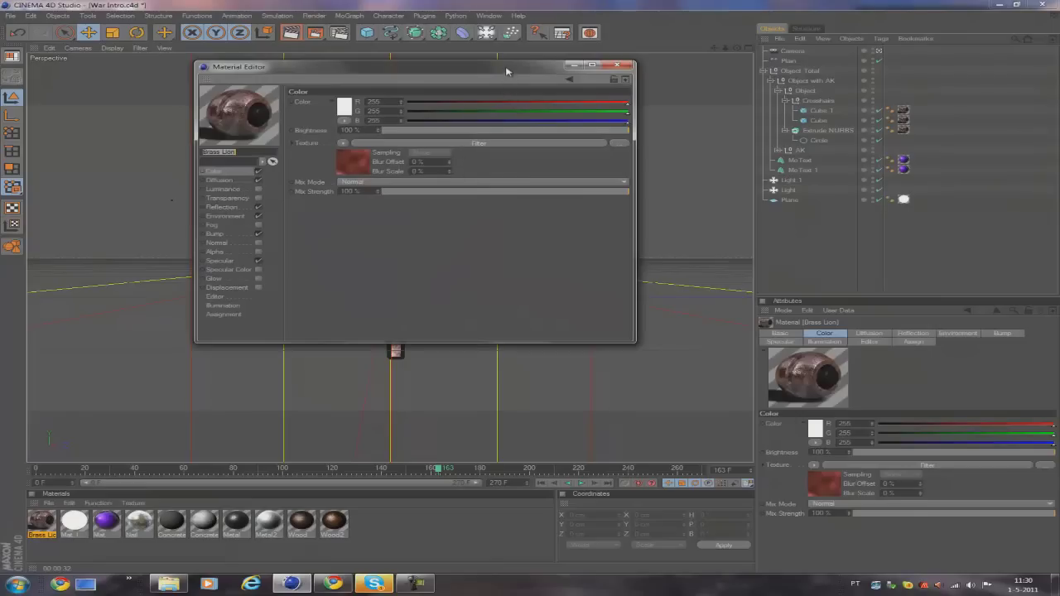
pyautogui.moveTo(508, 71); pyautogui.dragTo(622, 66)
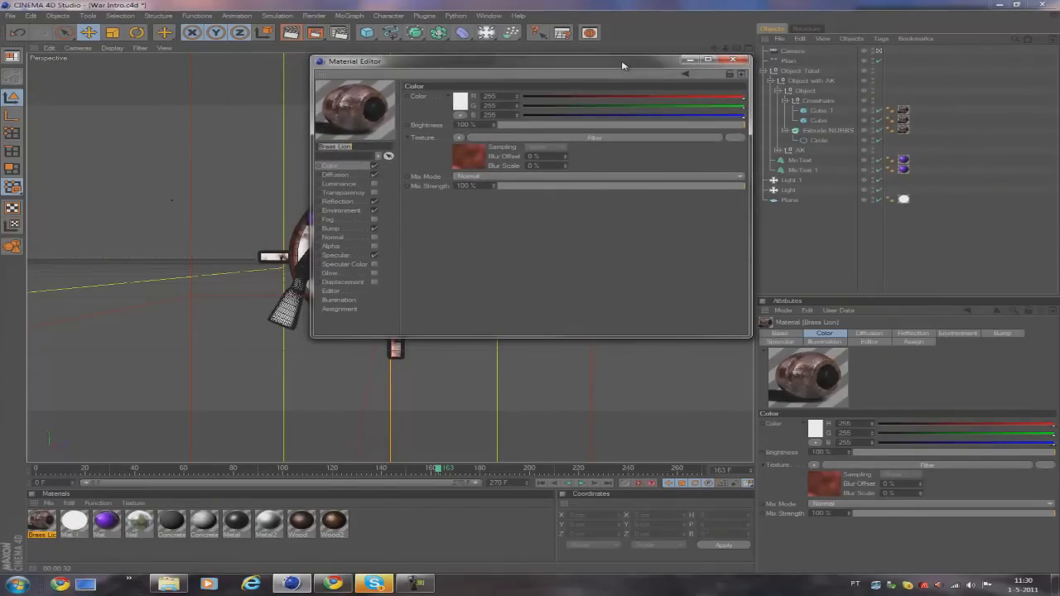
pyautogui.click(594, 137)
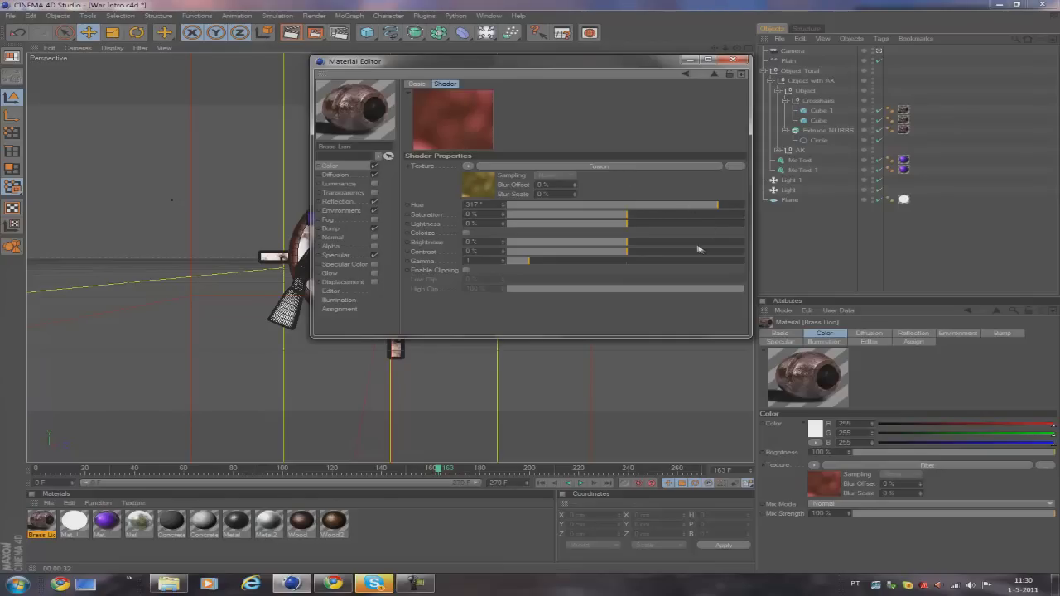
pyautogui.moveTo(692, 215); pyautogui.dragTo(633, 221)
pyautogui.moveTo(719, 205); pyautogui.dragTo(672, 215)
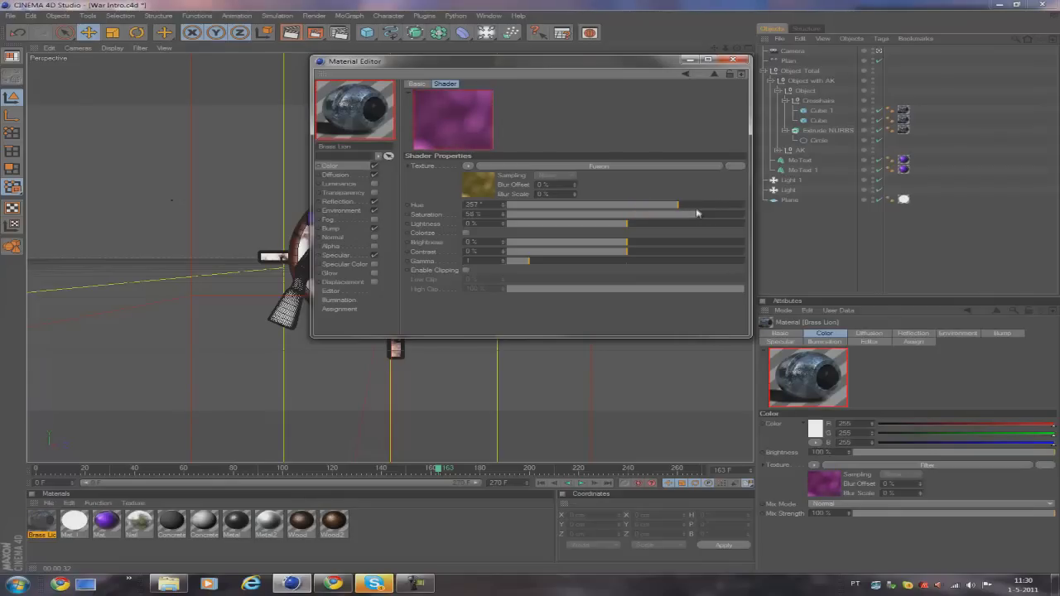
pyautogui.click(735, 60)
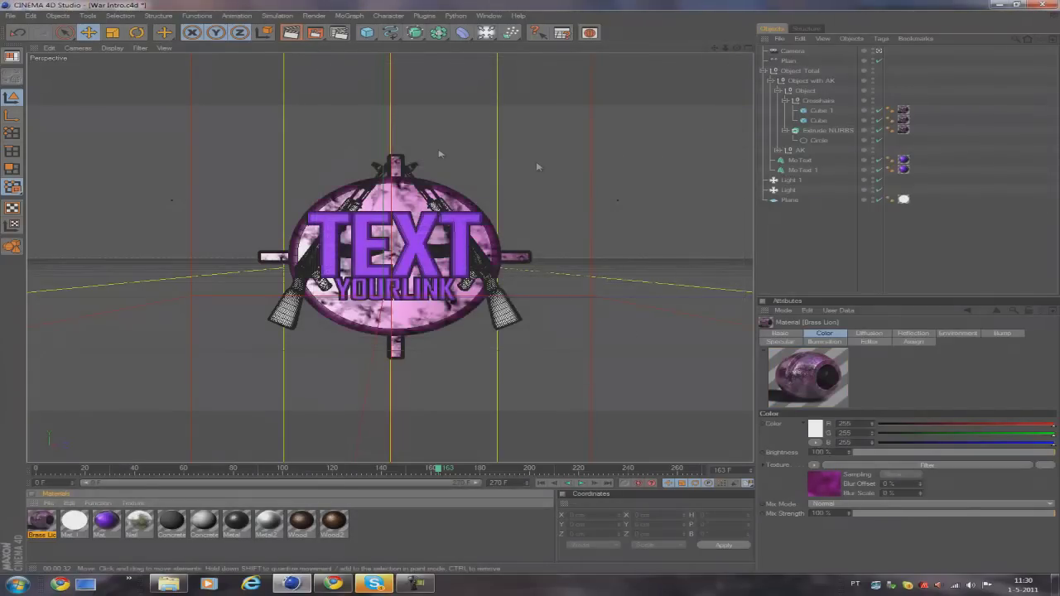
# - Render a preview of the purple emblem, then scrub the War Intro animation to frame 181
pyautogui.click(291, 33)
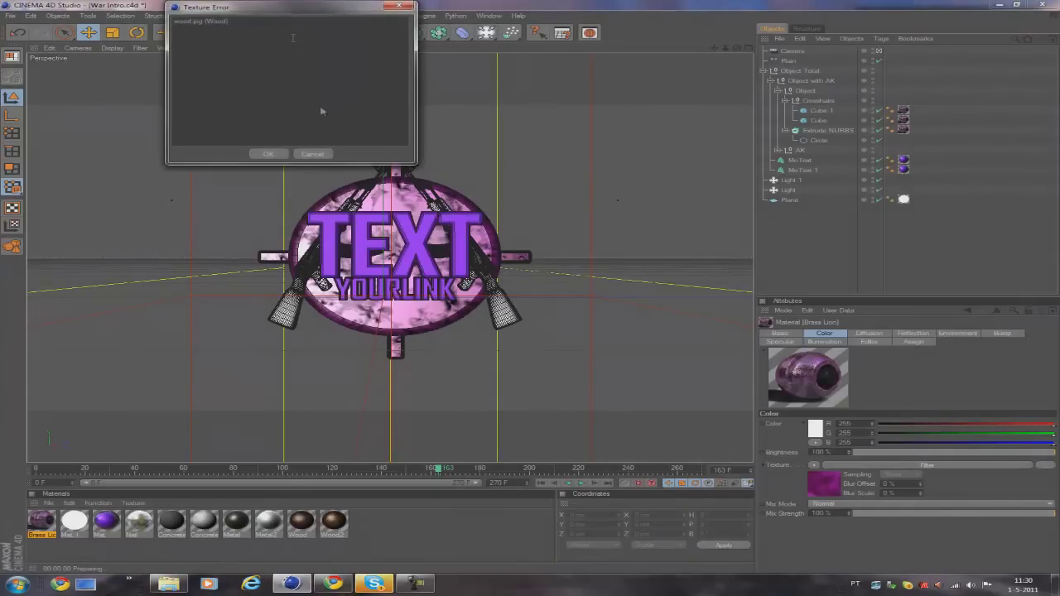
pyautogui.click(275, 155)
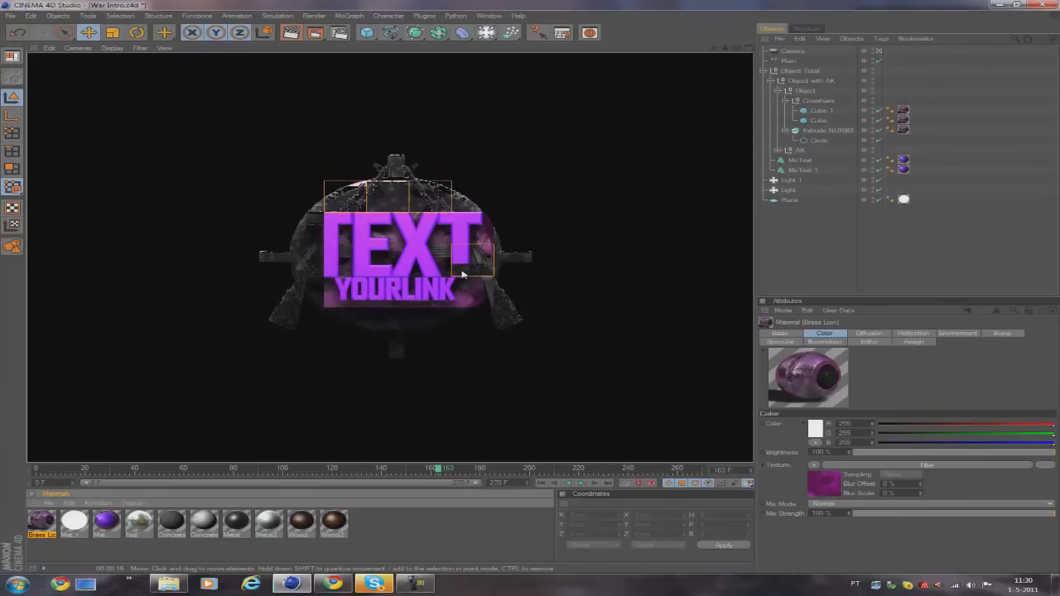
pyautogui.click(800, 237)
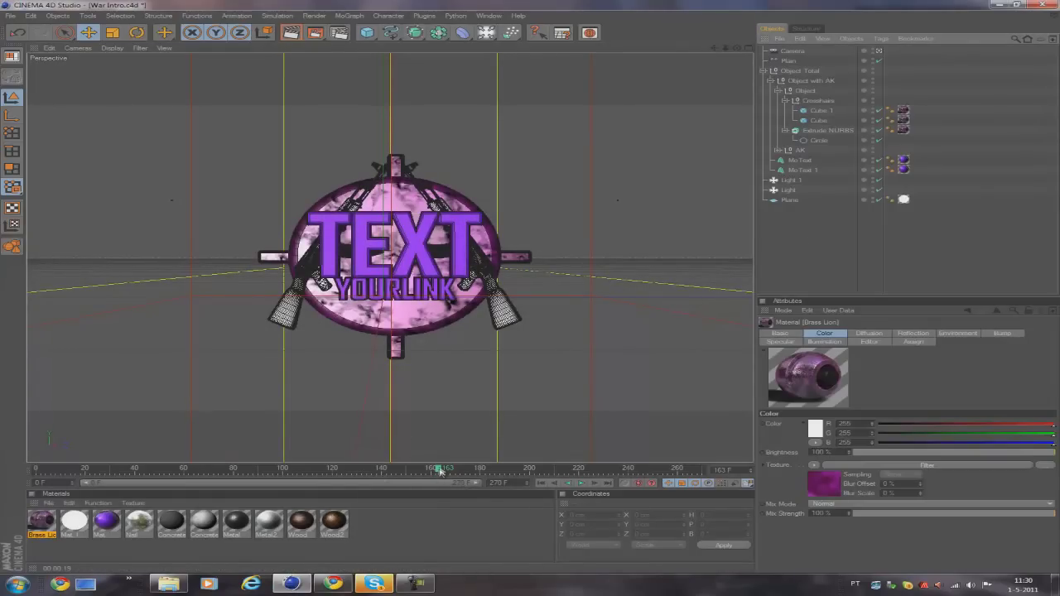
pyautogui.moveTo(441, 471); pyautogui.dragTo(482, 470)
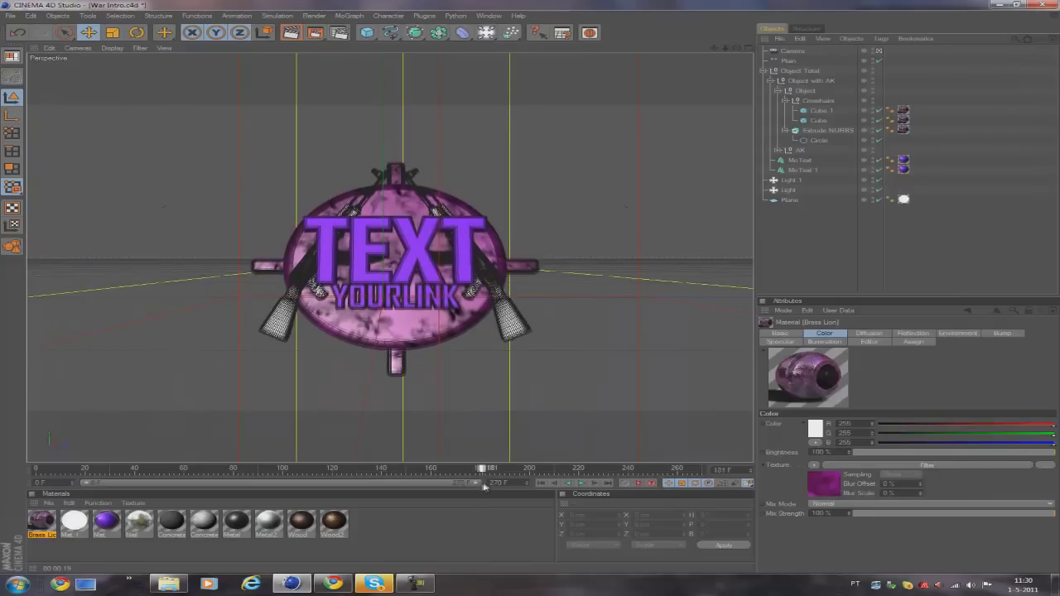
pyautogui.click(348, 16)
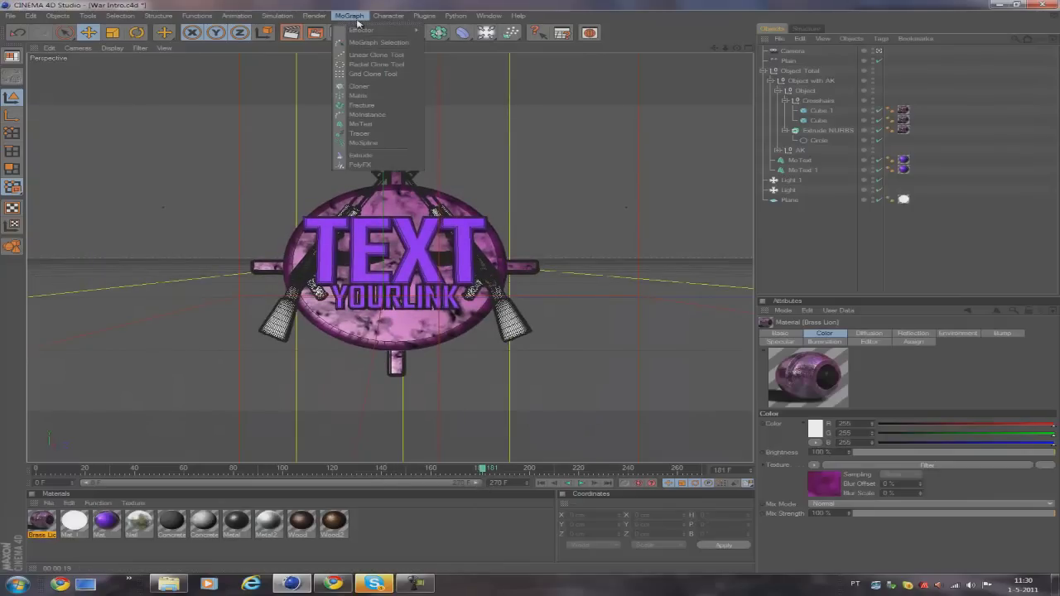
# - Switch to Universal Style Template.c4d and play its intro from frame 0
pyautogui.moveTo(489, 15)
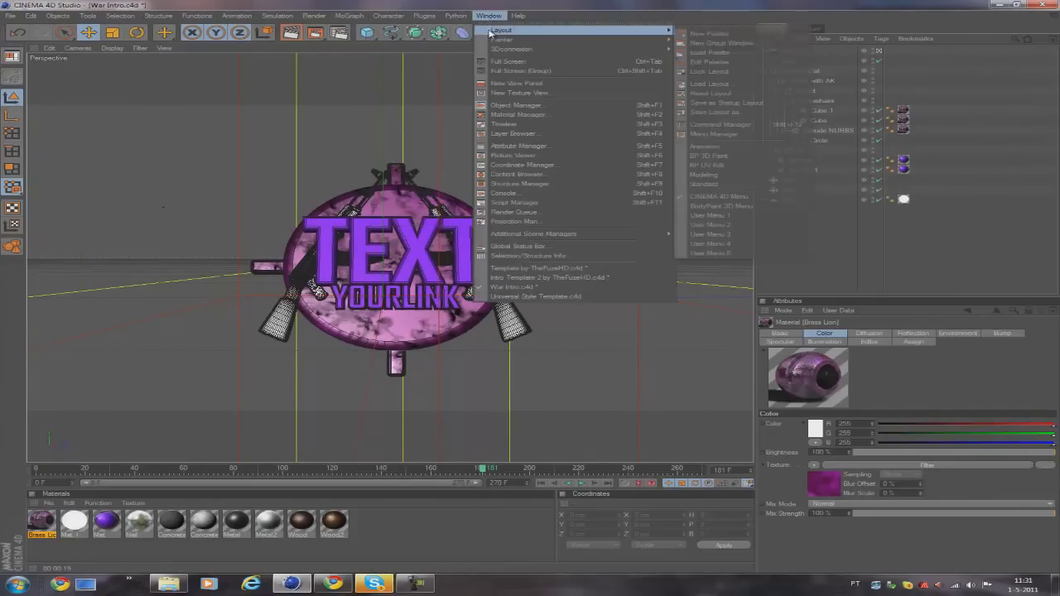
pyautogui.click(593, 296)
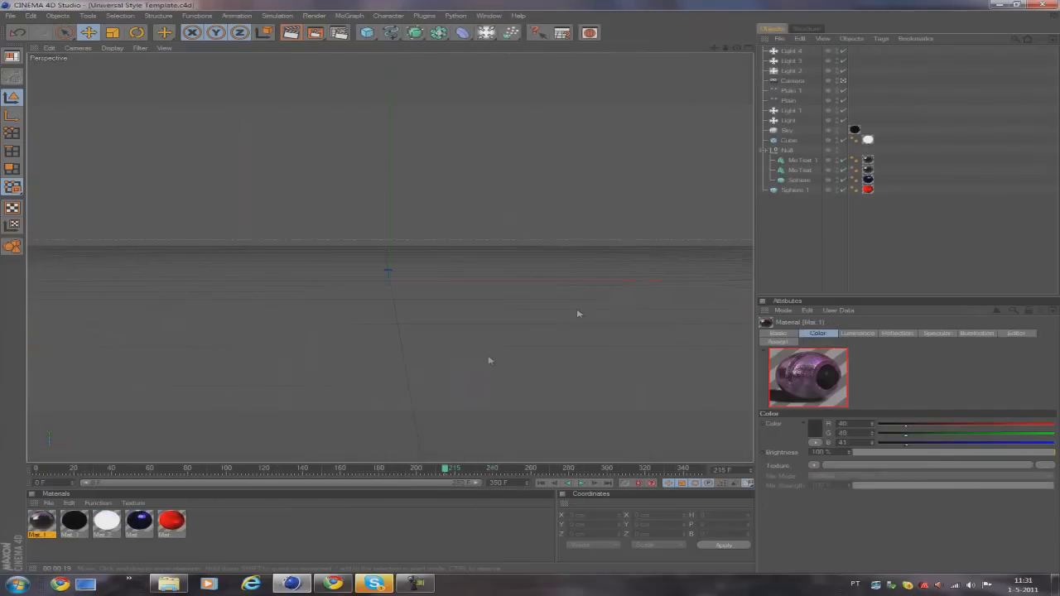
pyautogui.click(34, 471)
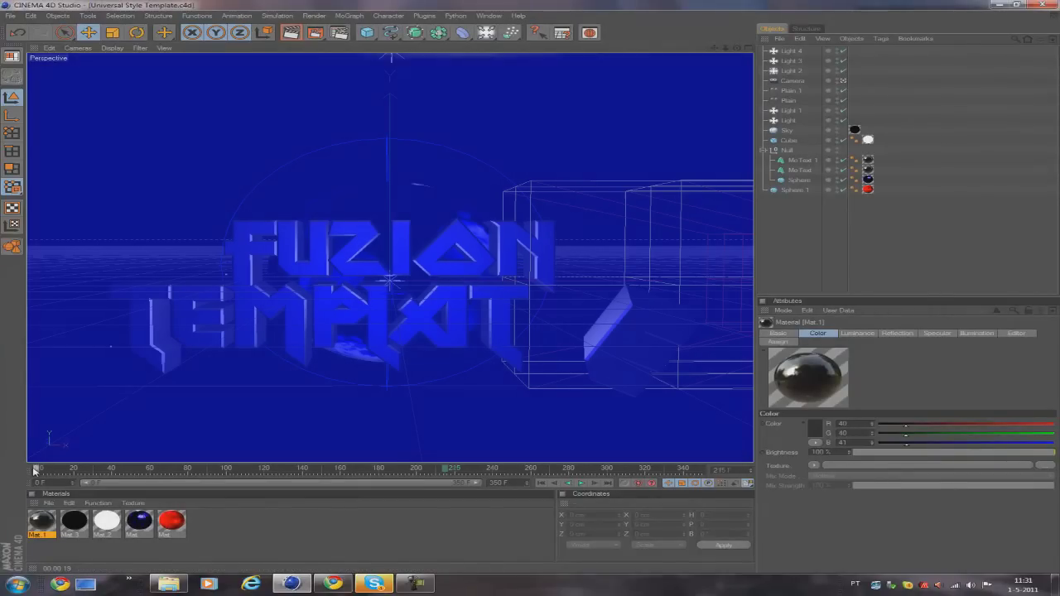
pyautogui.click(580, 482)
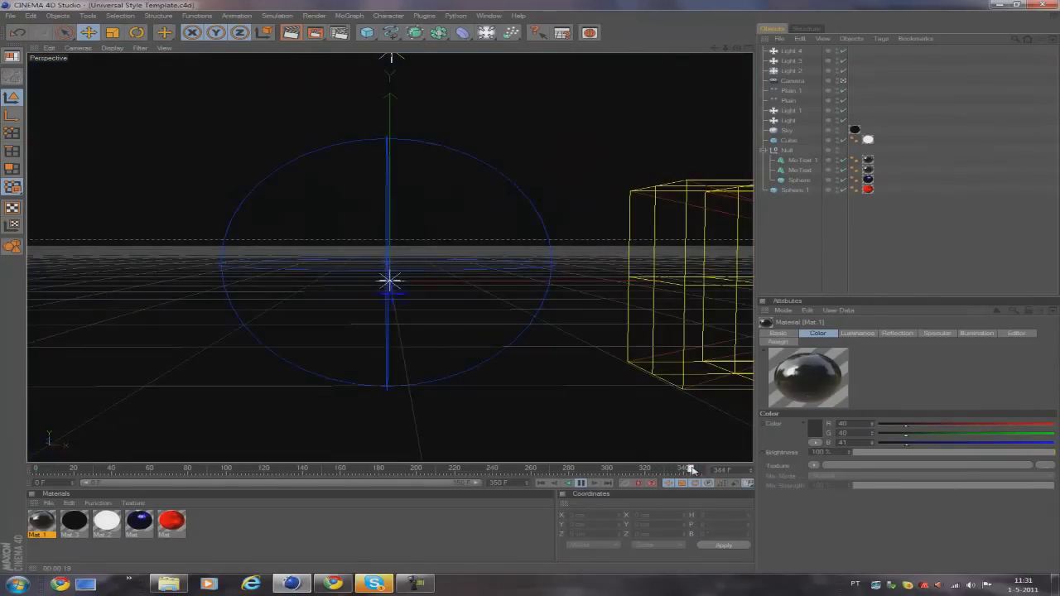
# - Scrub back to frame 301 showing FUZION TEMPLATES and render a test preview
pyautogui.click(601, 468)
pyautogui.moveTo(603, 468); pyautogui.dragTo(672, 478)
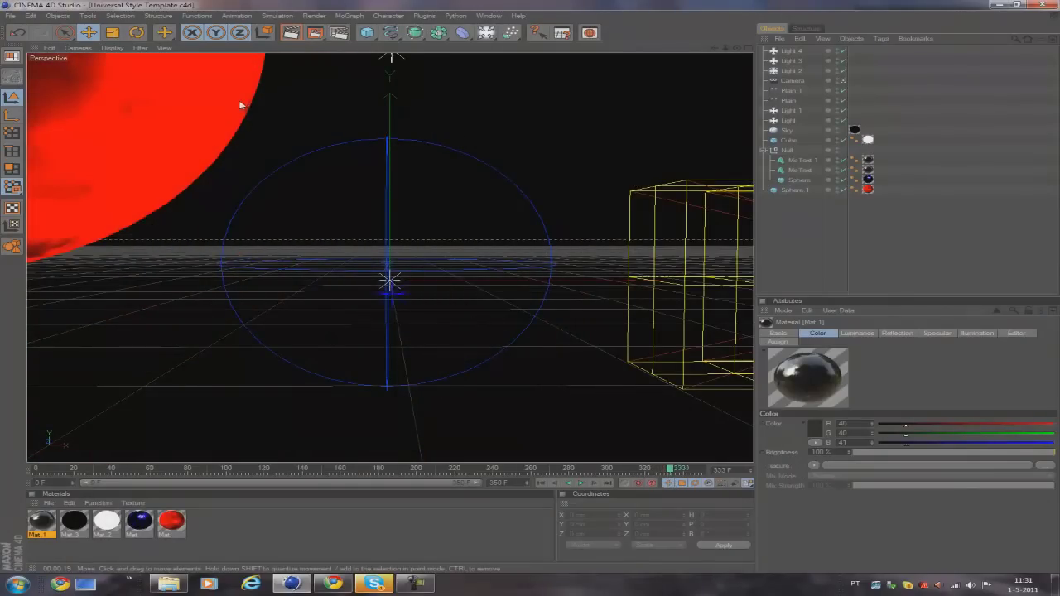
pyautogui.moveTo(670, 466); pyautogui.dragTo(605, 468)
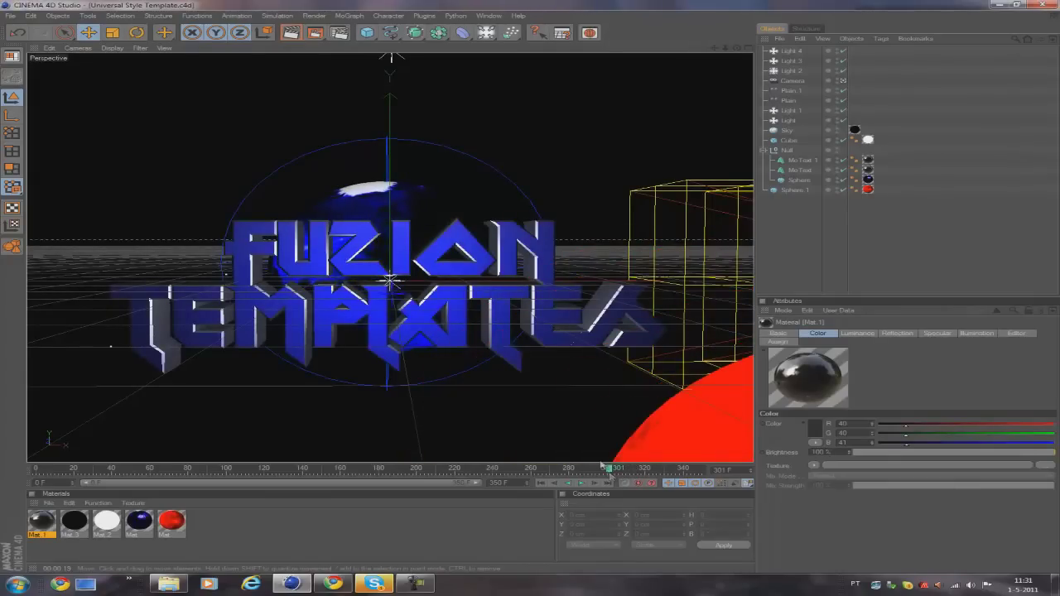
pyautogui.click(290, 33)
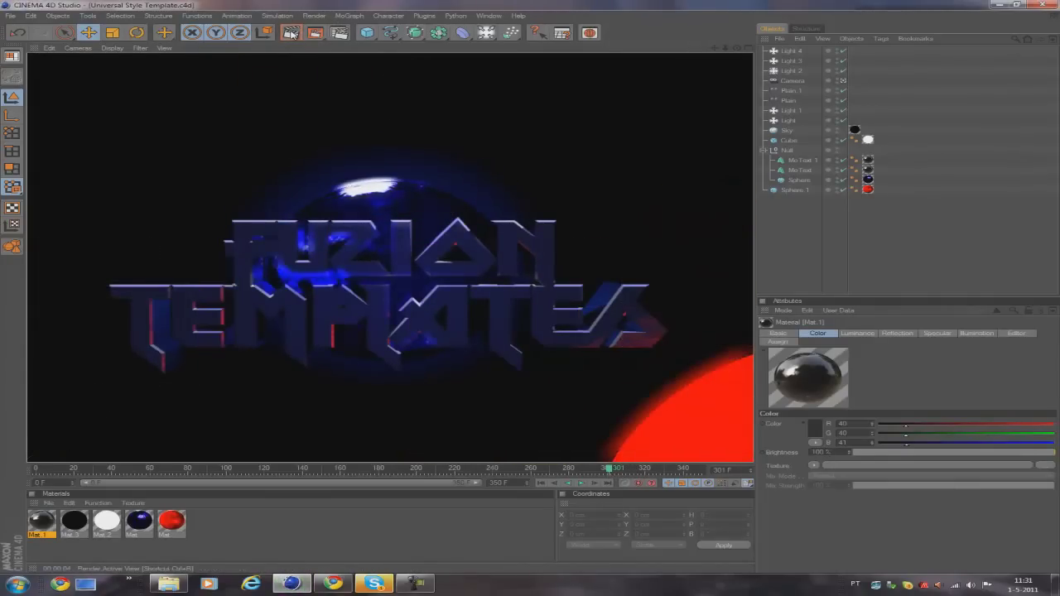
pyautogui.click(291, 470)
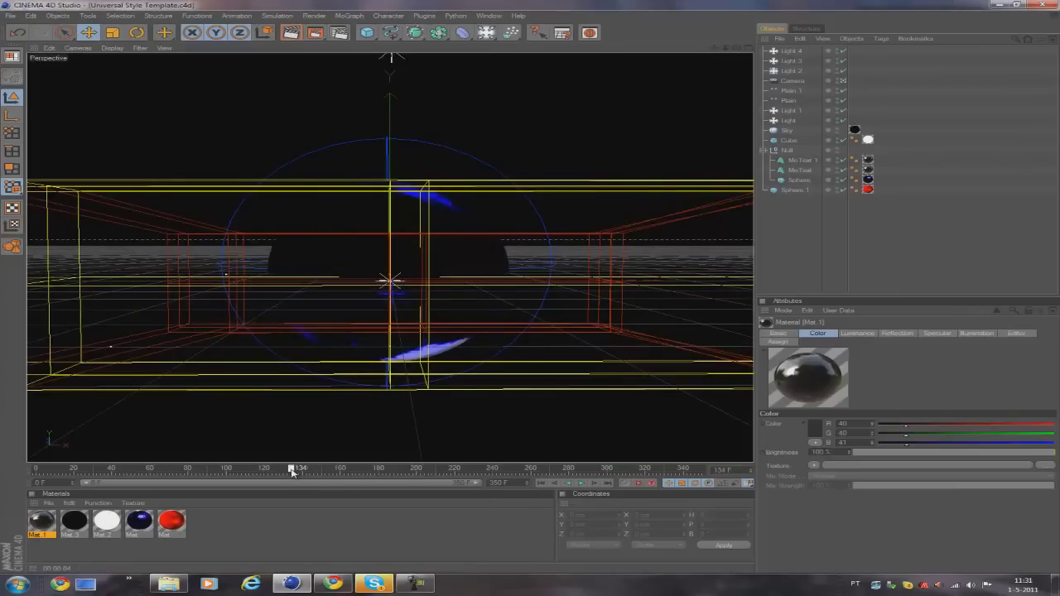
pyautogui.click(289, 34)
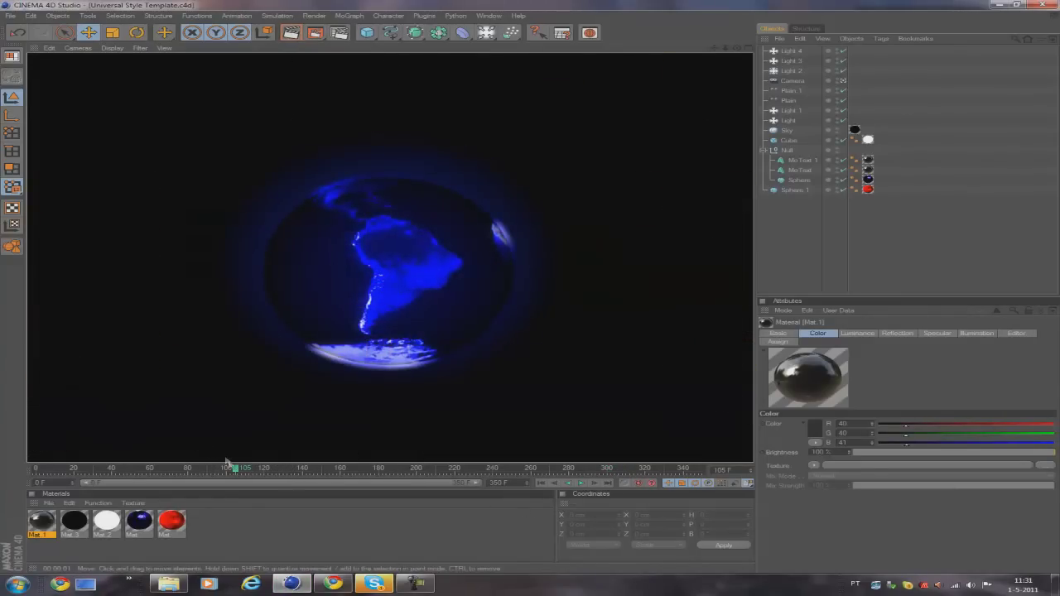
pyautogui.moveTo(248, 469); pyautogui.dragTo(534, 470)
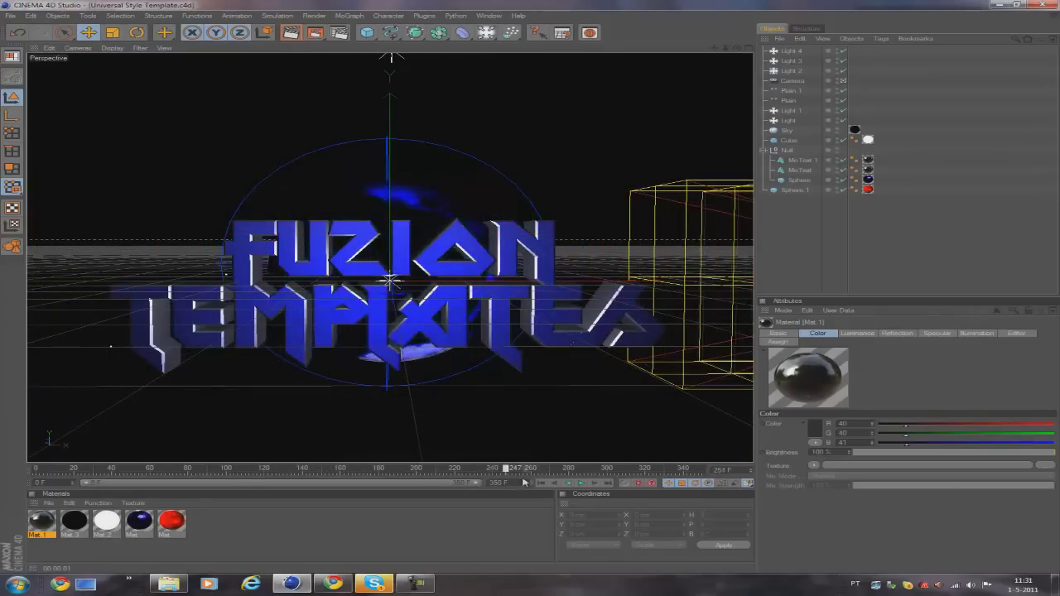
pyautogui.click(805, 170)
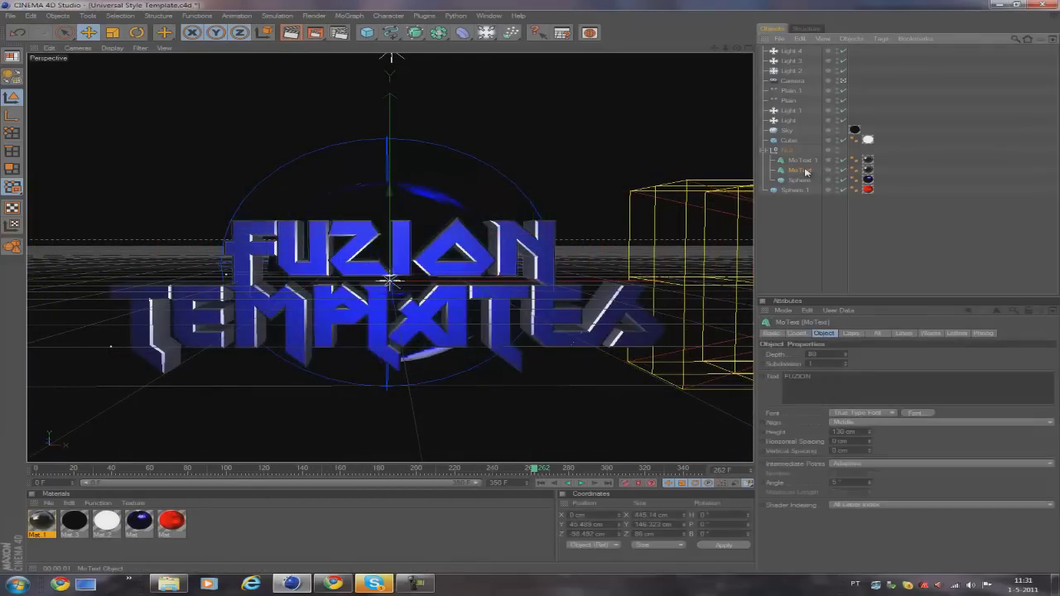
# - Change the MoText lines to 'SUB TO ME' and 'NOW', then open the Mat.1 material
pyautogui.doubleClick(836, 389)
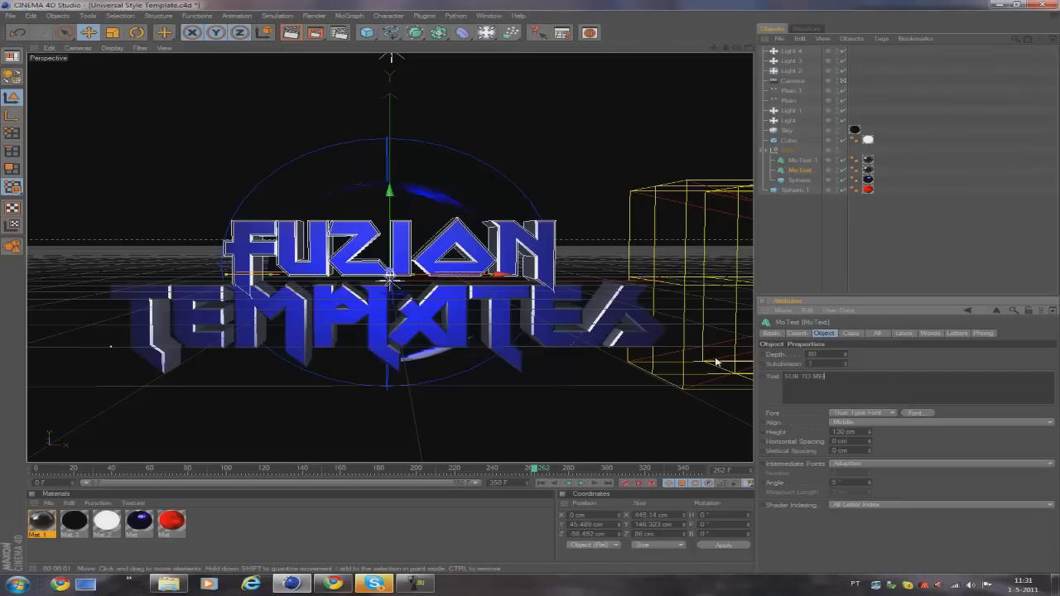
pyautogui.click(800, 161)
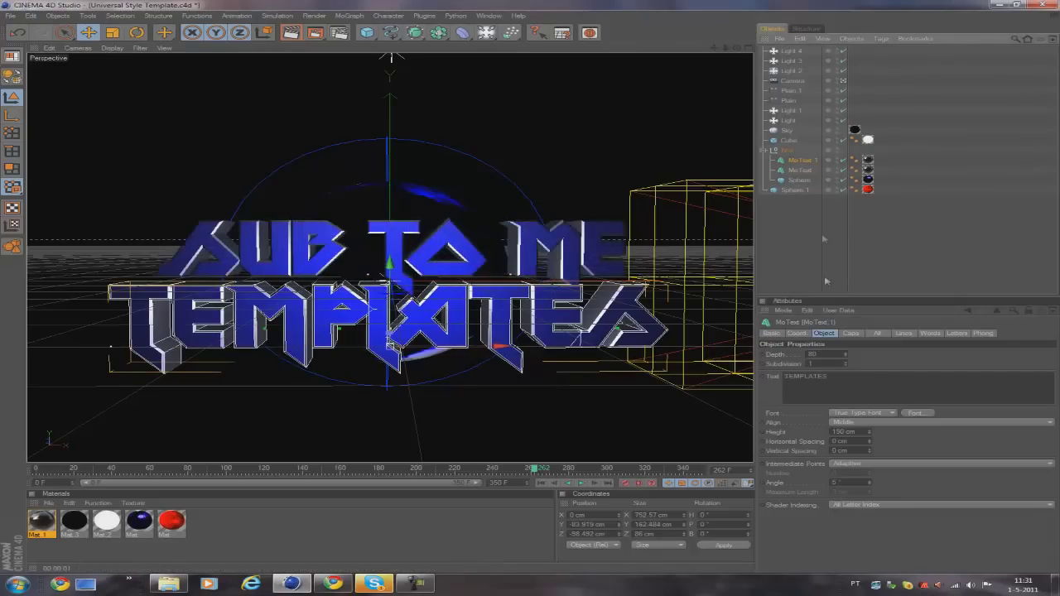
pyautogui.doubleClick(843, 378)
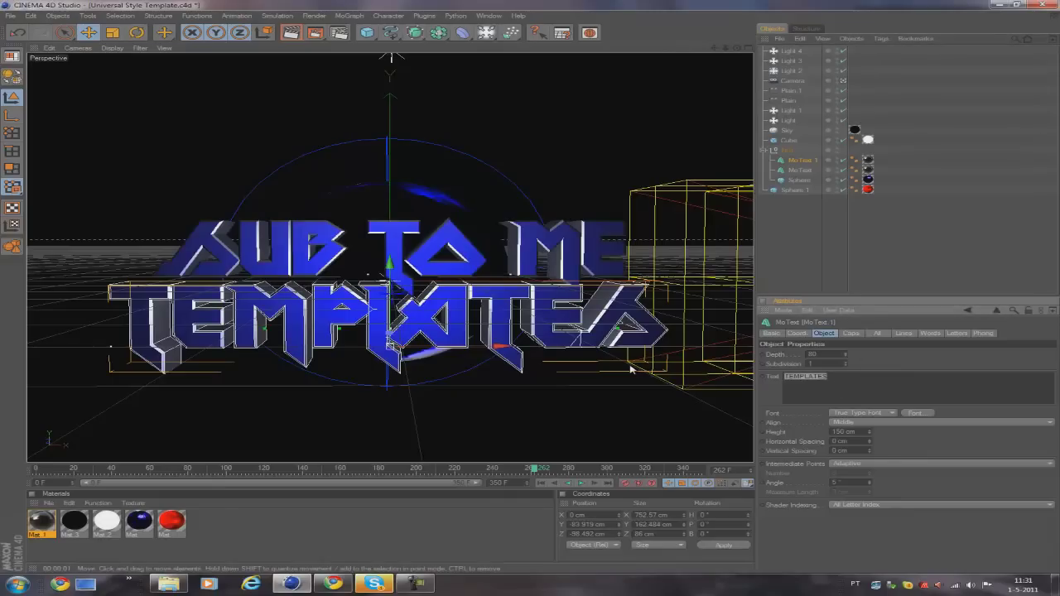
pyautogui.write('NOW')
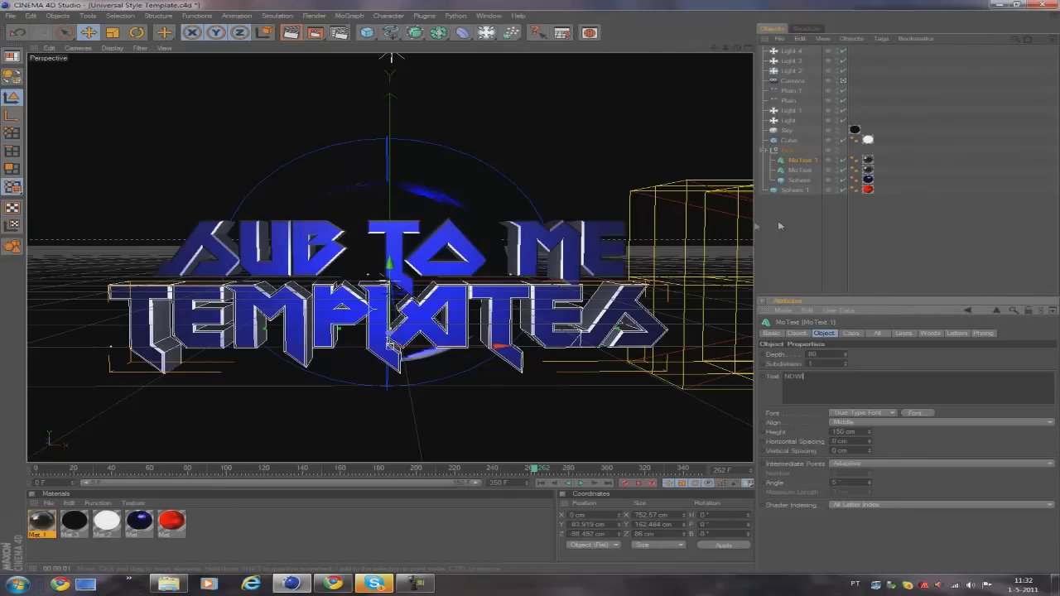
pyautogui.click(794, 221)
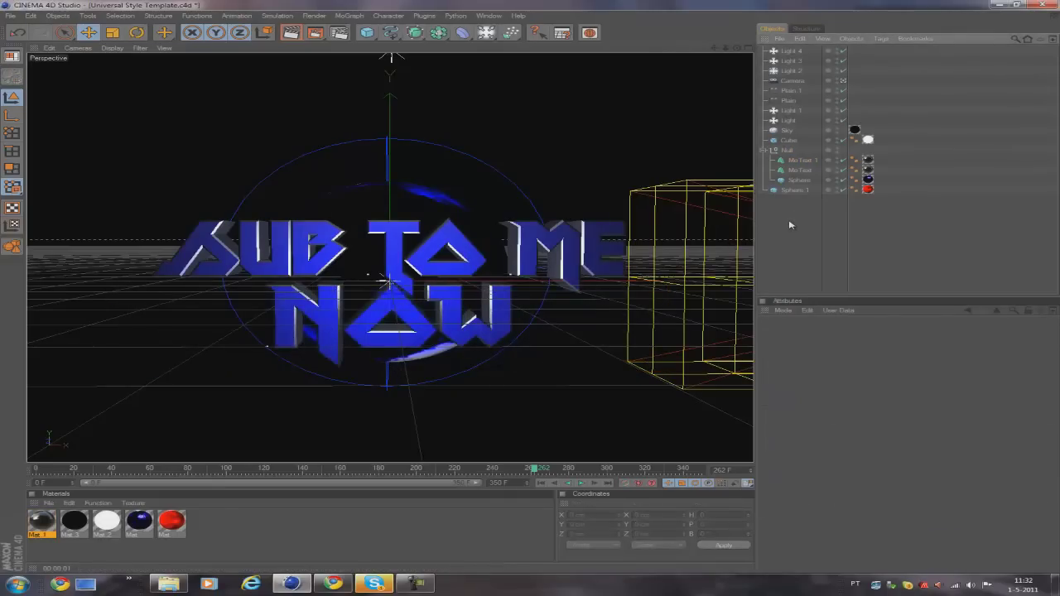
pyautogui.click(869, 170)
pyautogui.doubleClick(870, 169)
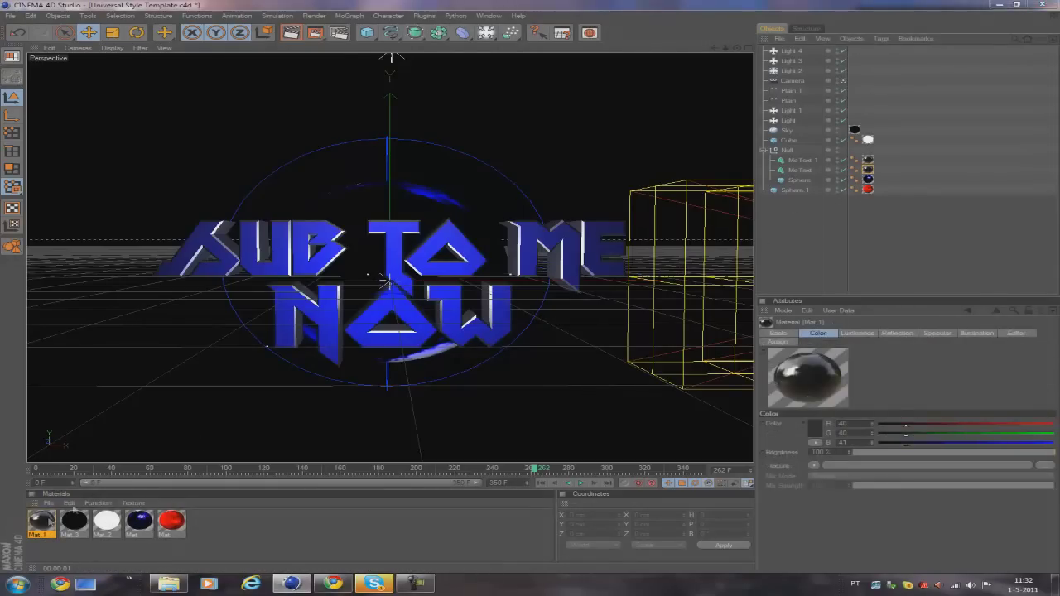
# - Review Mat.1's Luminance and Reflection channels, then close the Material Editor
pyautogui.moveTo(508, 72); pyautogui.dragTo(715, 89)
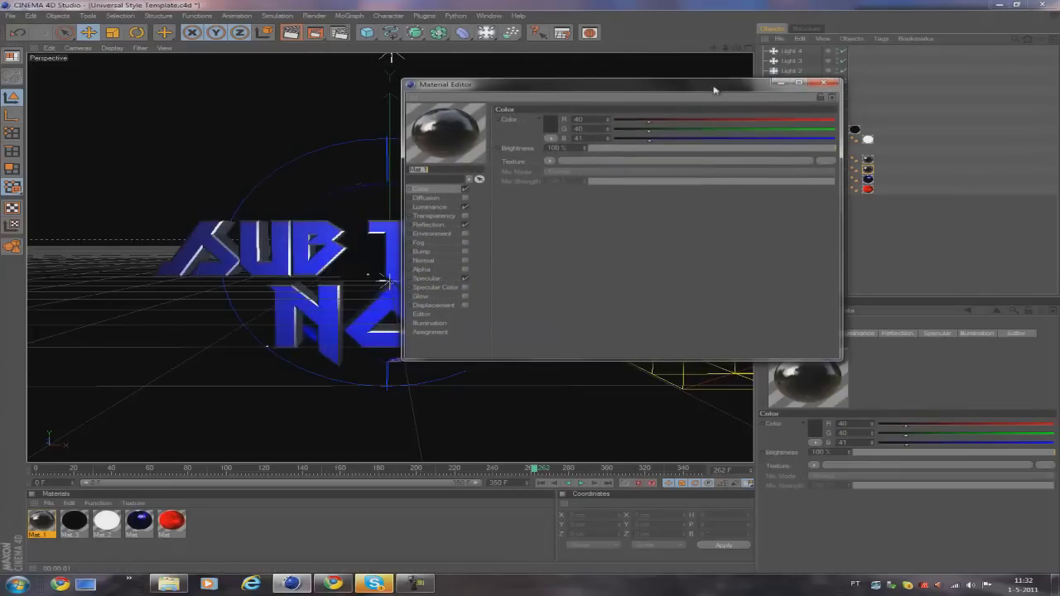
pyautogui.click(447, 207)
pyautogui.click(429, 224)
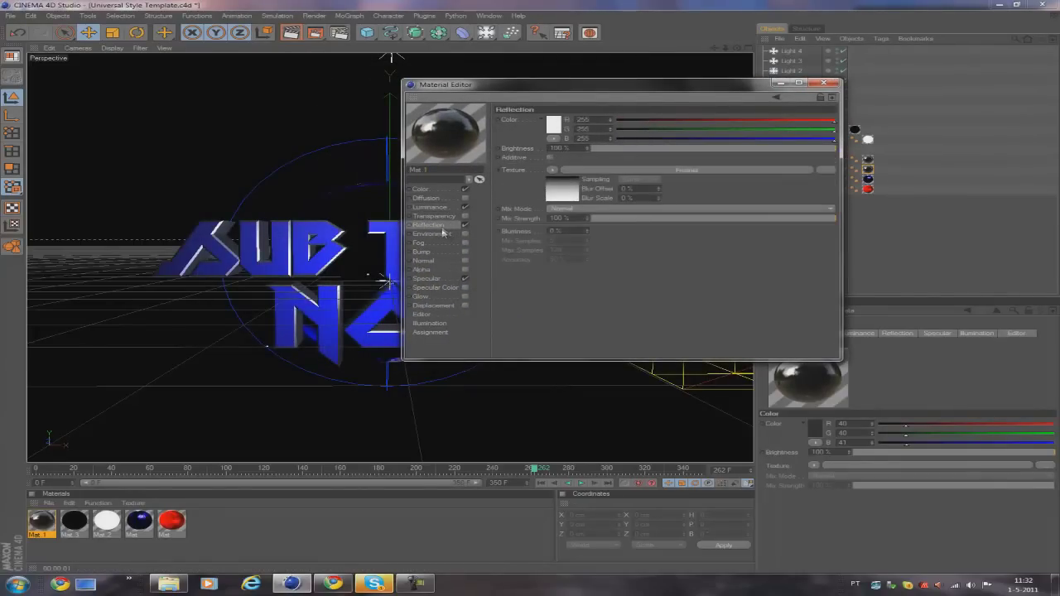
pyautogui.click(824, 83)
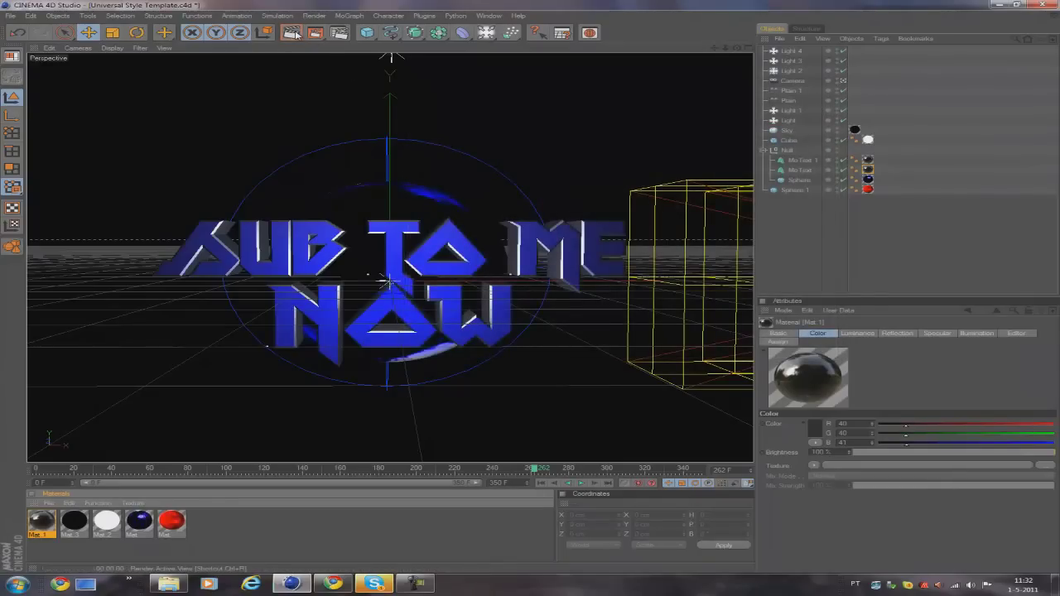
# - Render a test preview of the SUB TO ME NOW text and select Light 2
pyautogui.hotkey('ctrl', 'r')
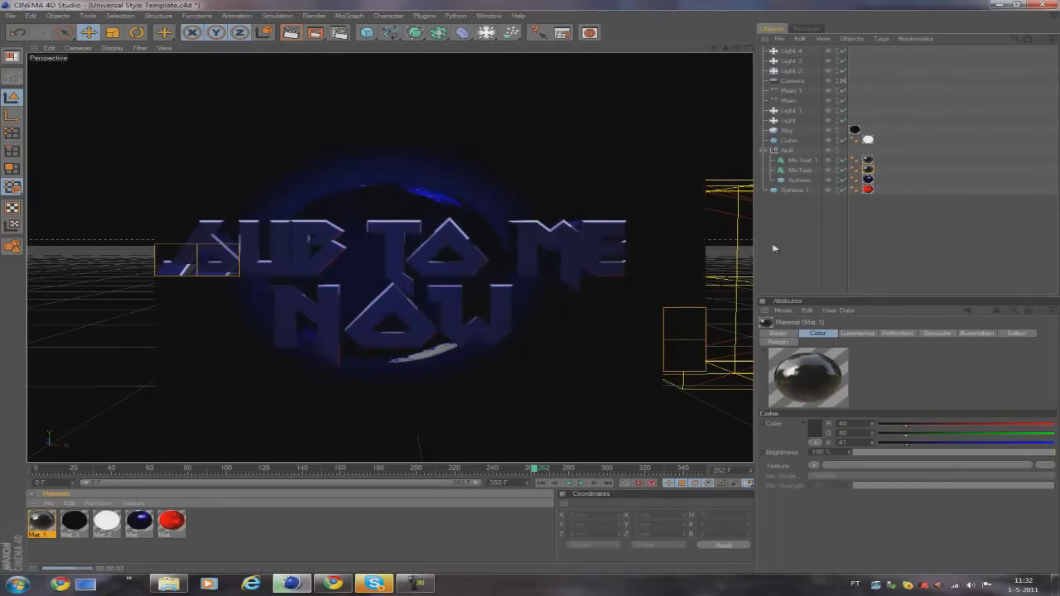
pyautogui.click(799, 101)
pyautogui.click(791, 71)
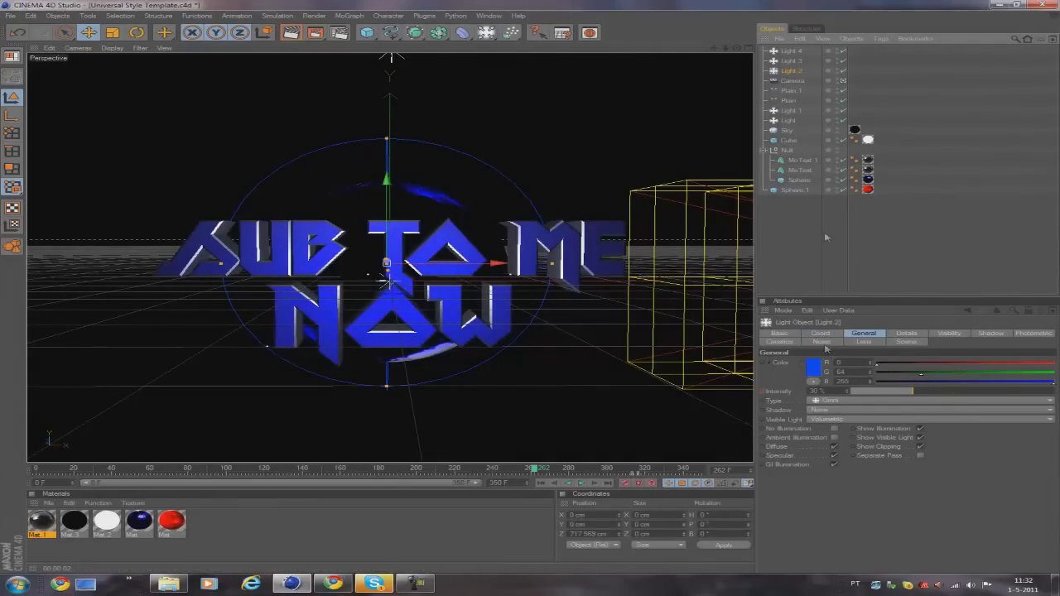
# - Set Light 2 and Light 4 colour R to 255 for magenta, and render a test
pyautogui.moveTo(1012, 365); pyautogui.dragTo(1056, 370)
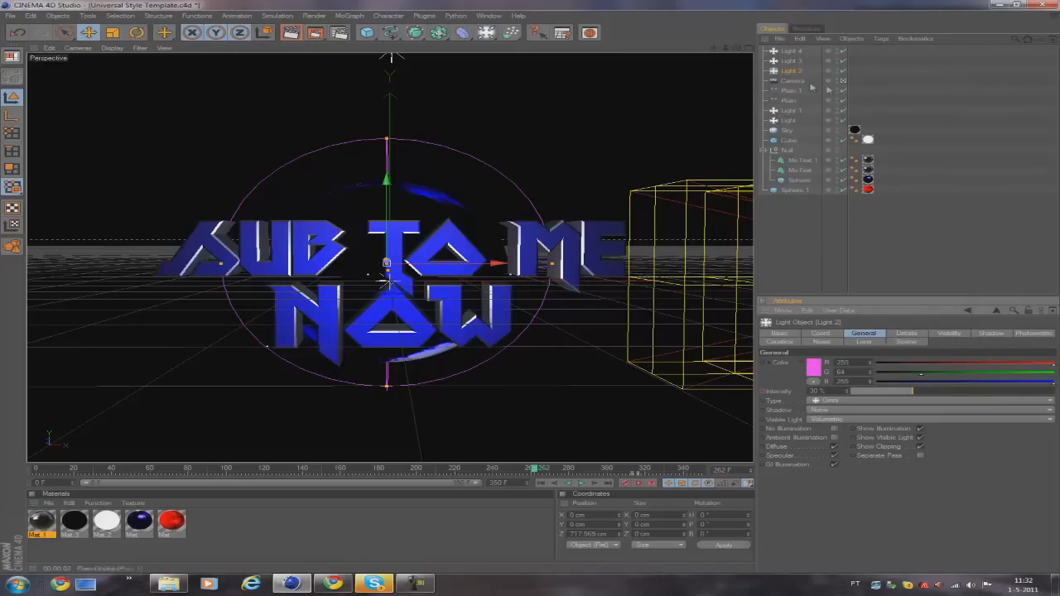
pyautogui.click(797, 53)
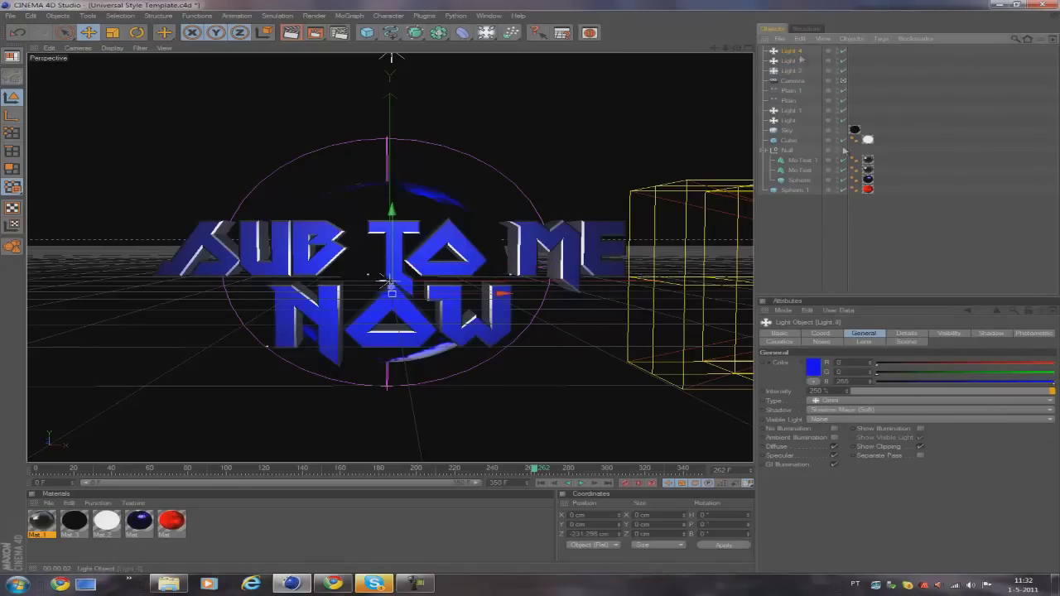
pyautogui.click(1055, 364)
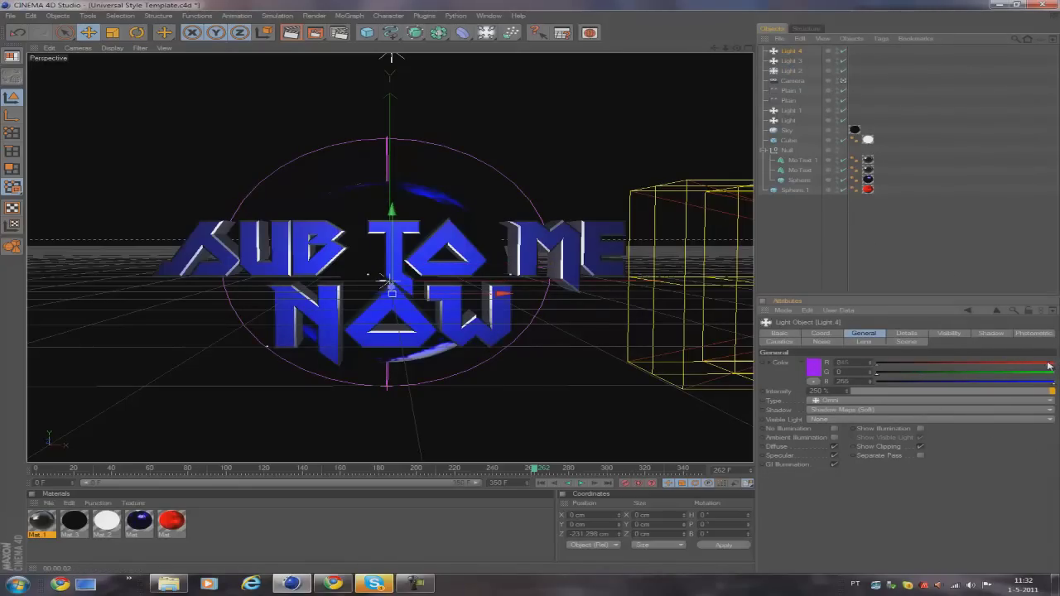
pyautogui.click(290, 33)
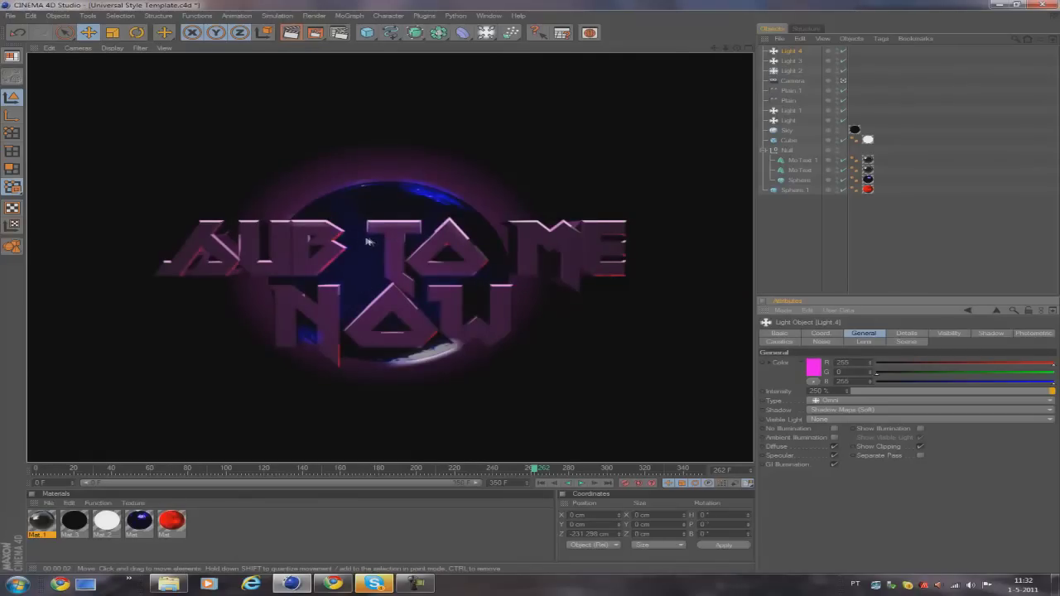
# - Wrap Mat's colour texture in a Filter shader with hue 68°, then render the view
pyautogui.doubleClick(139, 520)
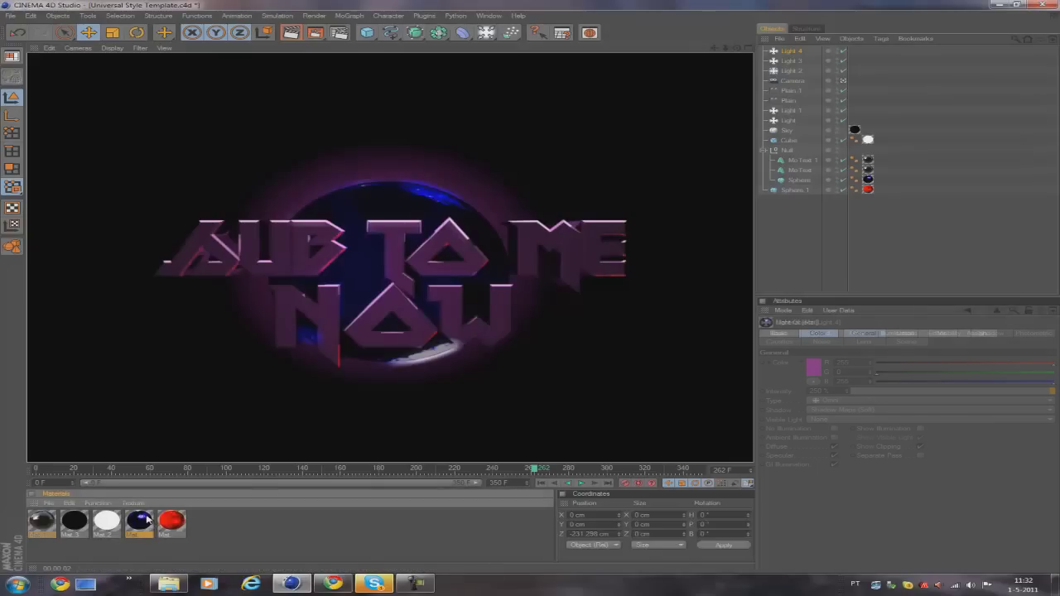
pyautogui.moveTo(471, 71); pyautogui.dragTo(877, 84)
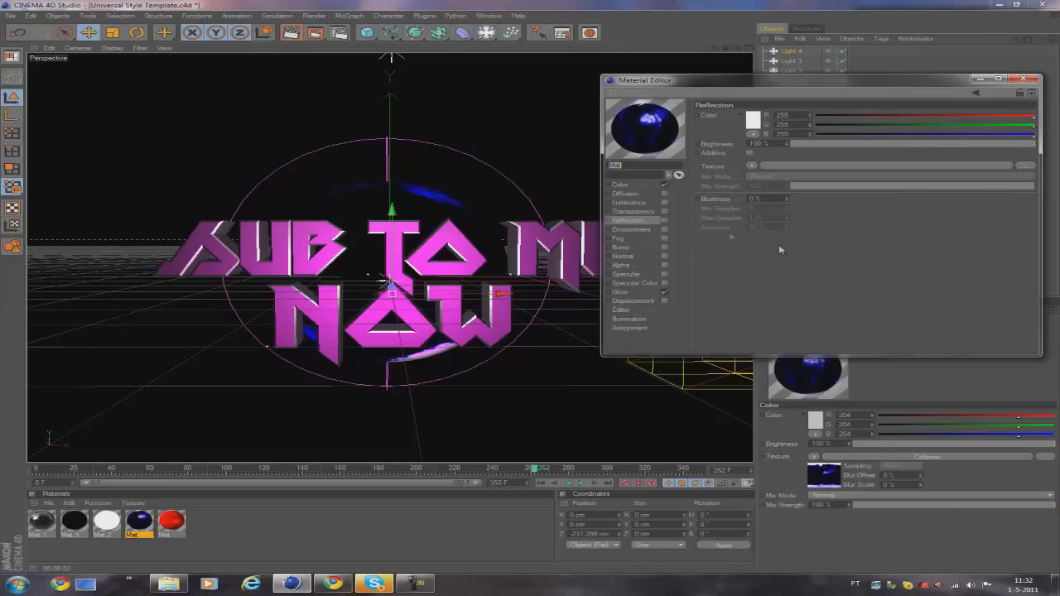
pyautogui.click(635, 185)
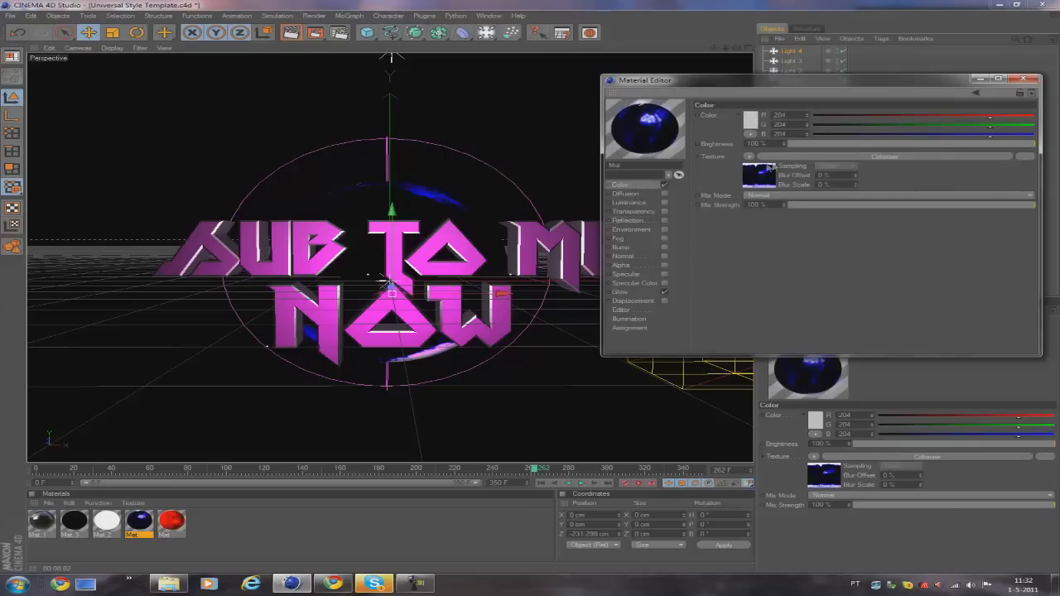
pyautogui.click(750, 157)
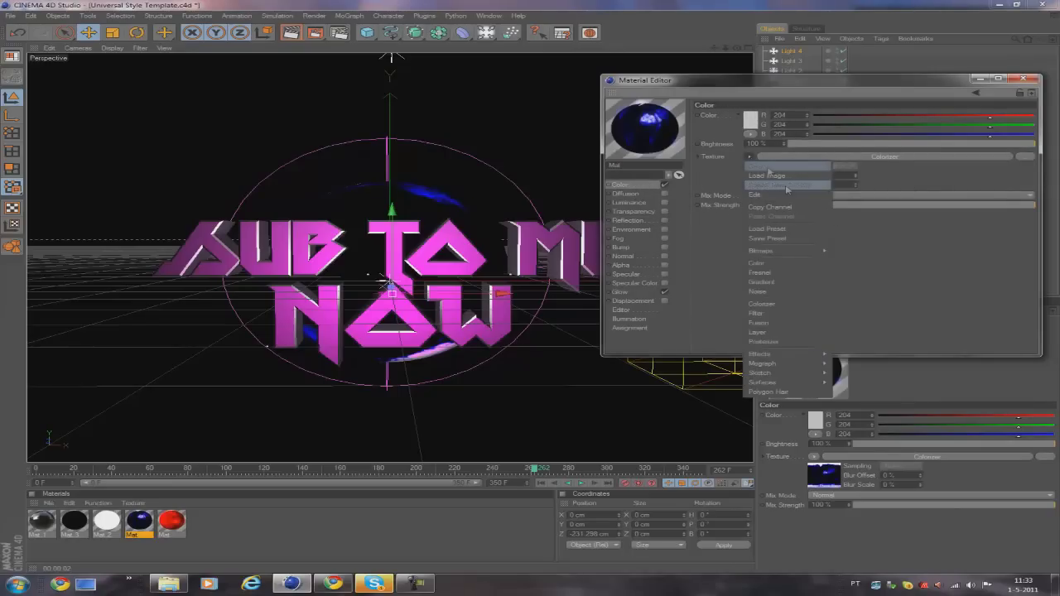
pyautogui.click(783, 313)
pyautogui.click(893, 158)
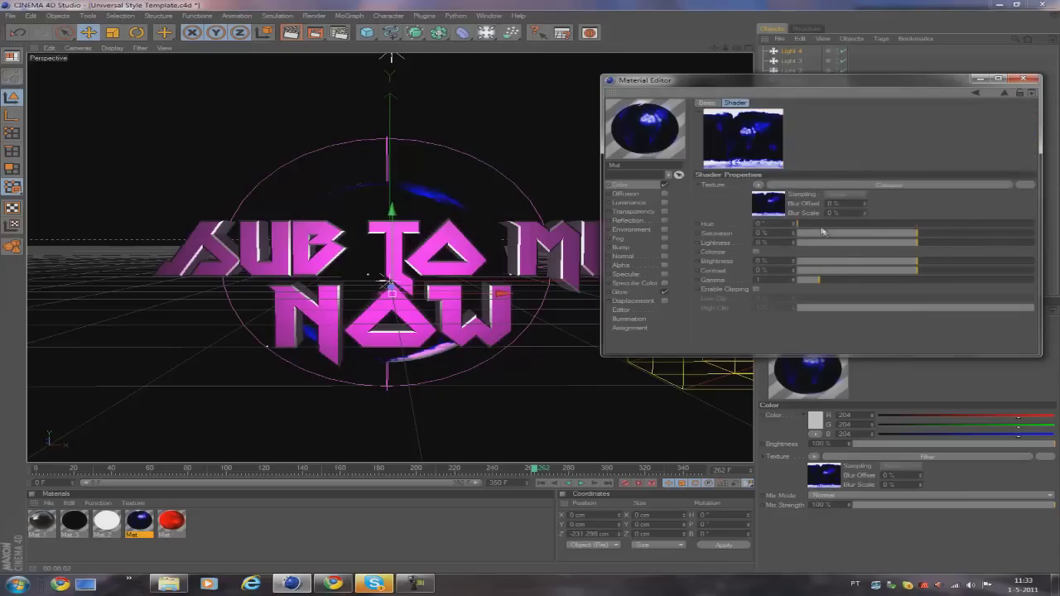
pyautogui.moveTo(820, 225); pyautogui.dragTo(843, 225)
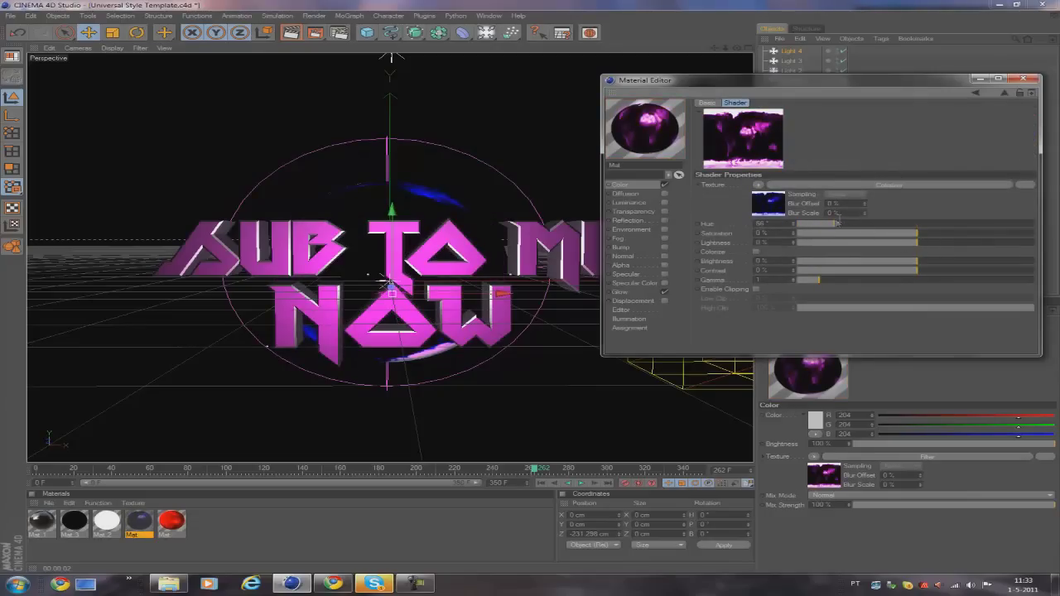
pyautogui.click(1031, 79)
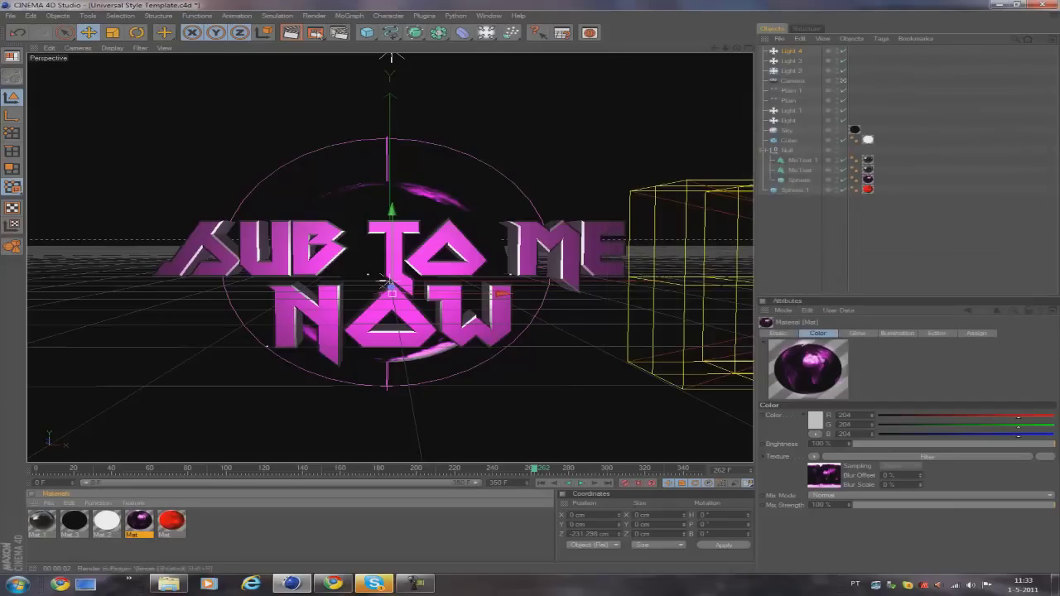
pyautogui.click(290, 32)
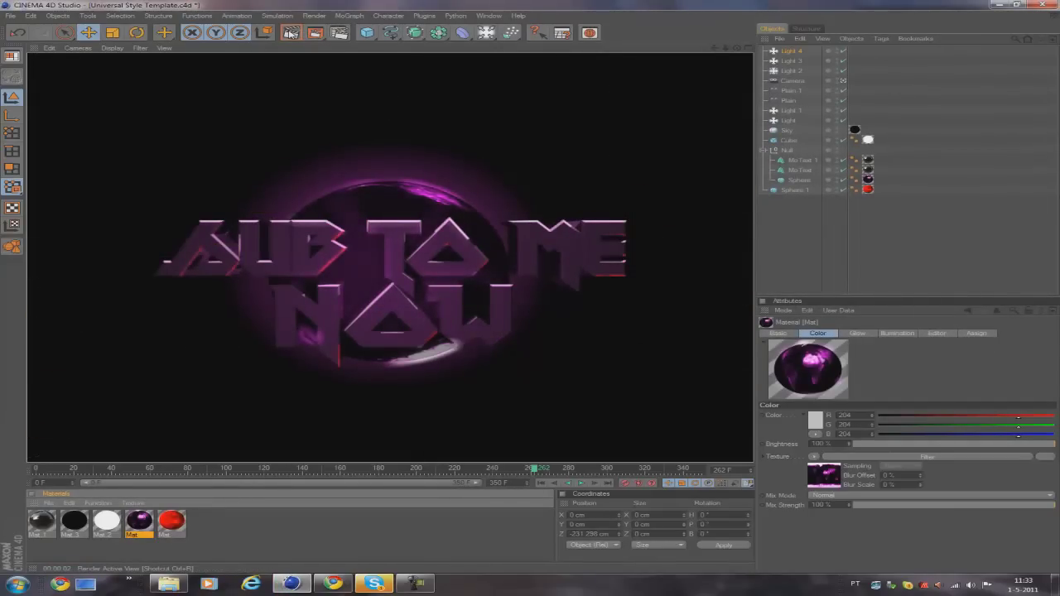
# - Render frame 62 with the pink earth globe, then minimise Cinema 4D
pyautogui.click(795, 237)
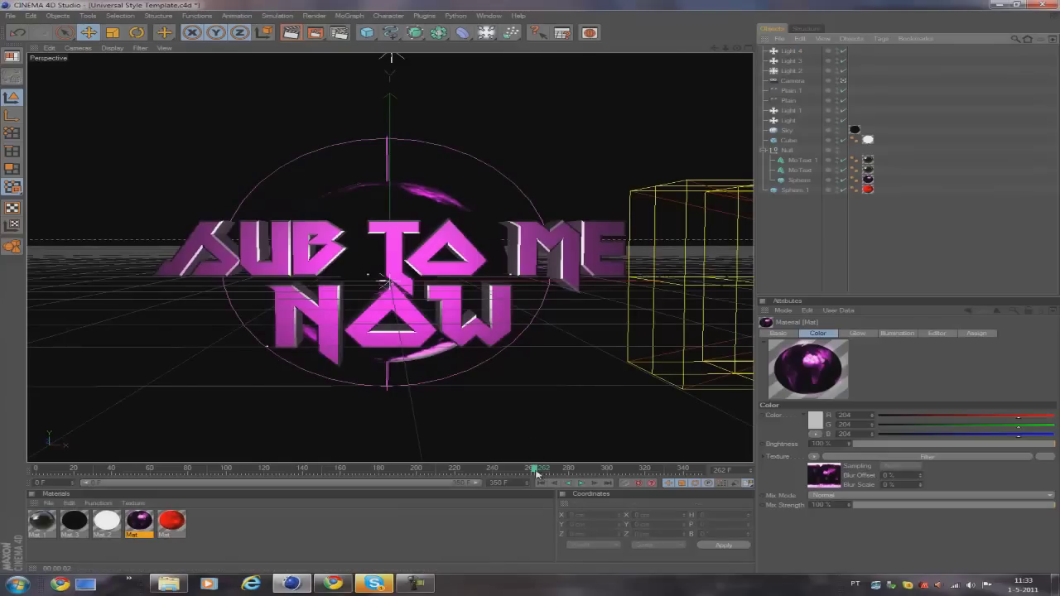
pyautogui.moveTo(536, 471); pyautogui.dragTo(153, 469)
pyautogui.click(290, 33)
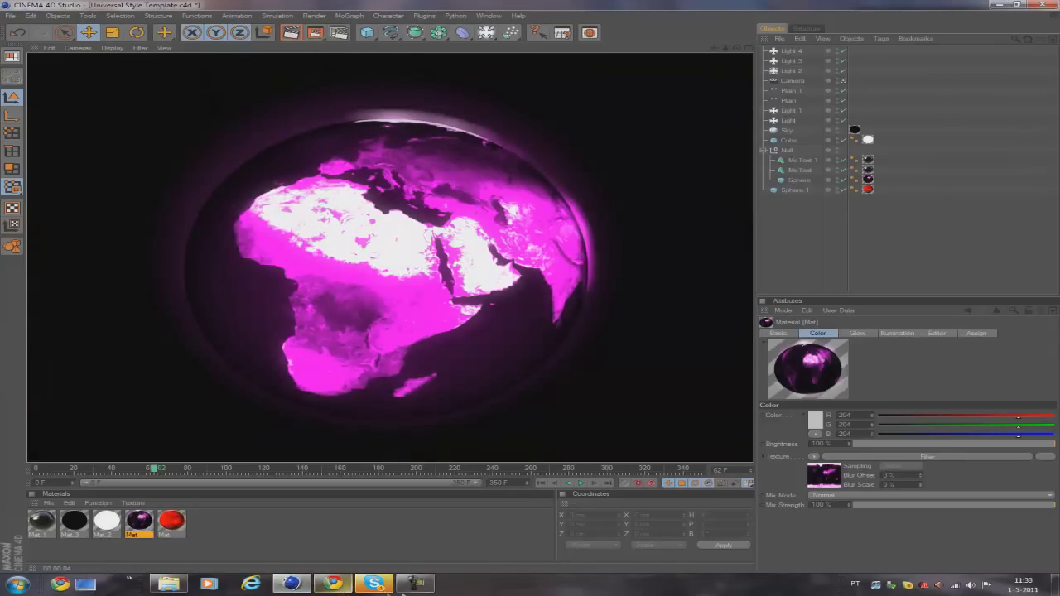
pyautogui.click(292, 584)
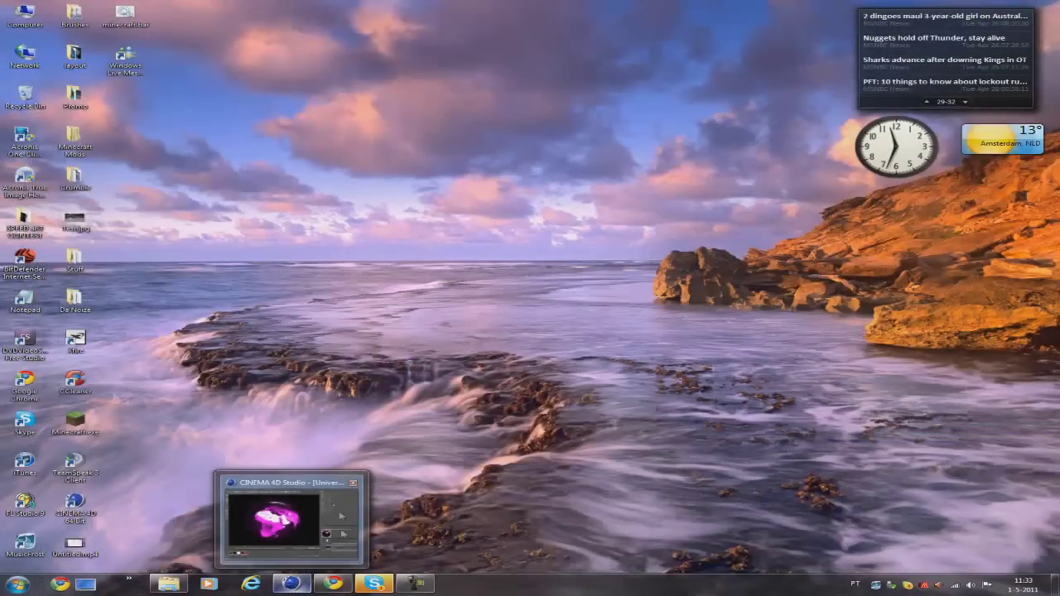
# - Bring up the Explorer window and go back from the template folders to the SAMSUNG (E:) drive
pyautogui.click(169, 584)
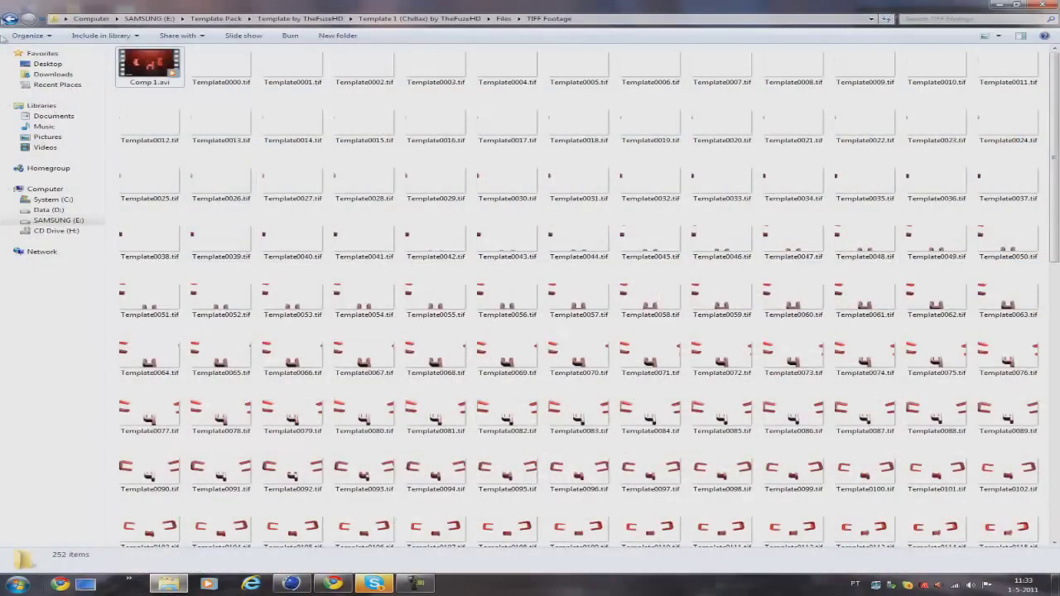
pyautogui.click(9, 18)
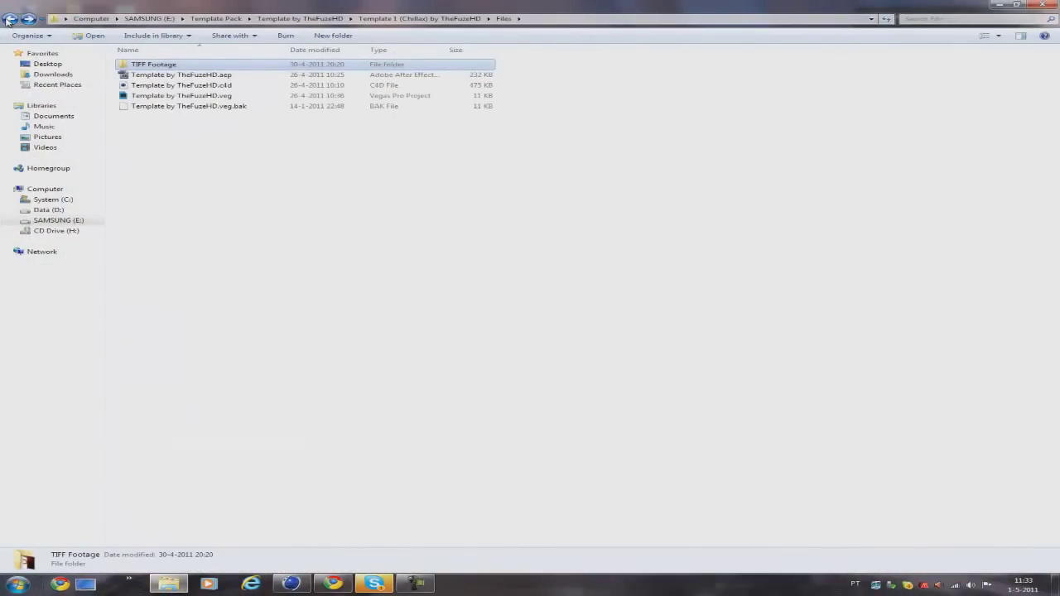
pyautogui.click(9, 18)
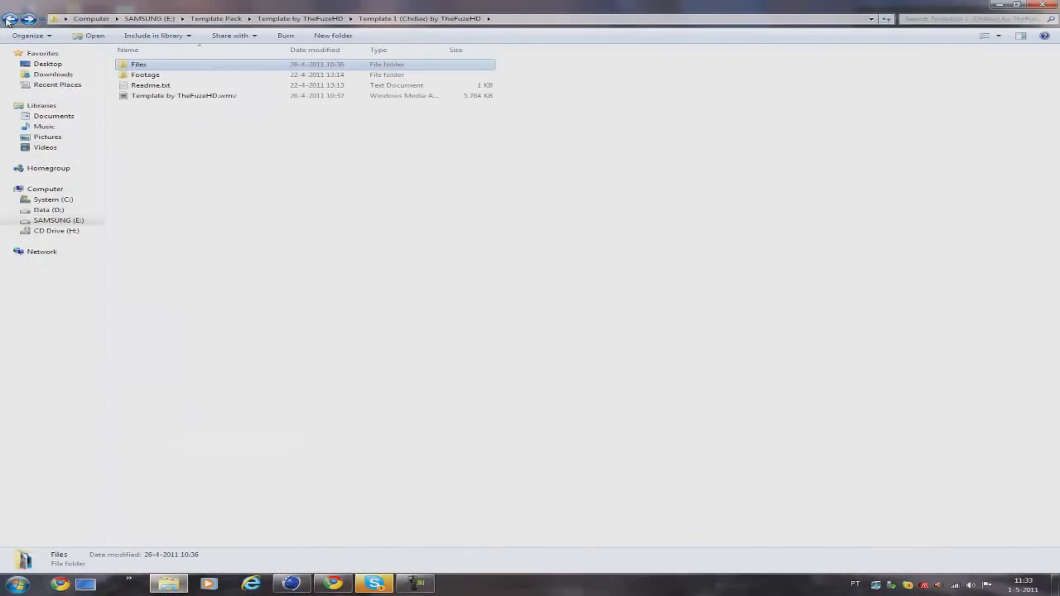
pyautogui.click(10, 18)
pyautogui.click(10, 18)
pyautogui.click(9, 18)
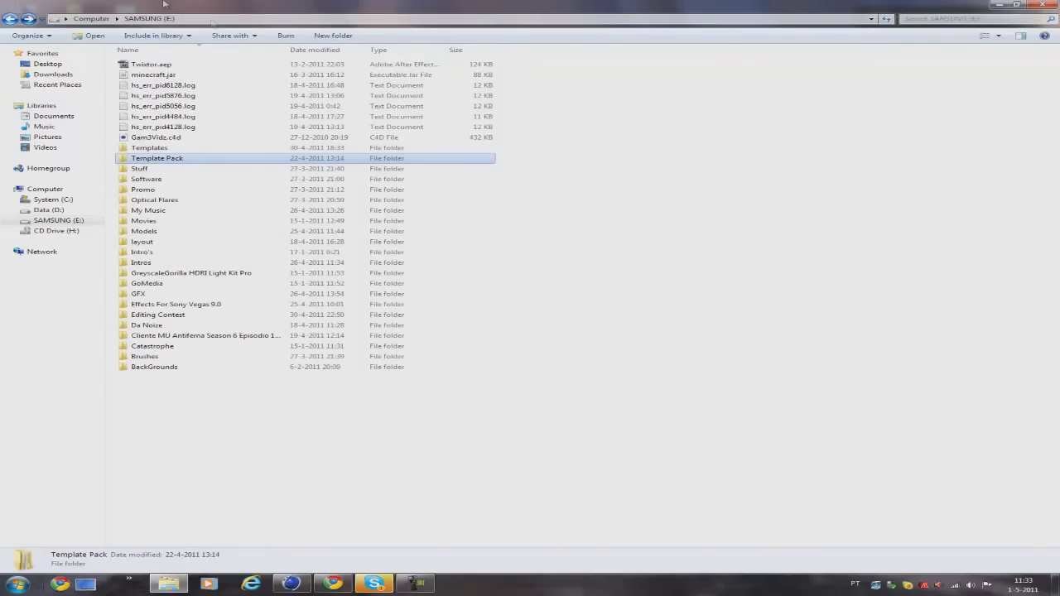
# - Open Intros, then the Team Fume folder, and select the Team Fume.wmv video
pyautogui.click(182, 262)
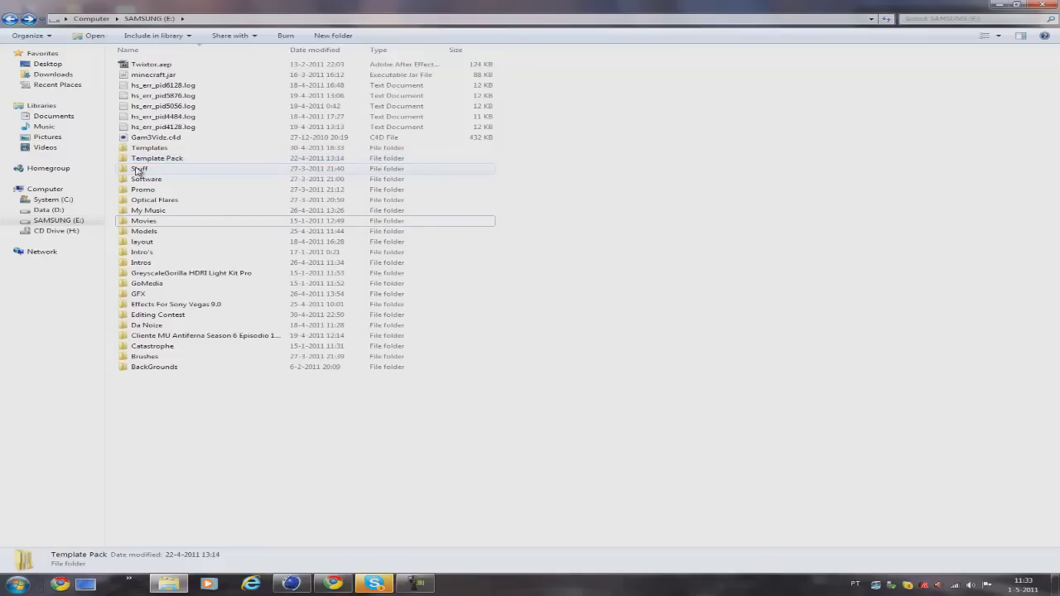
pyautogui.doubleClick(171, 251)
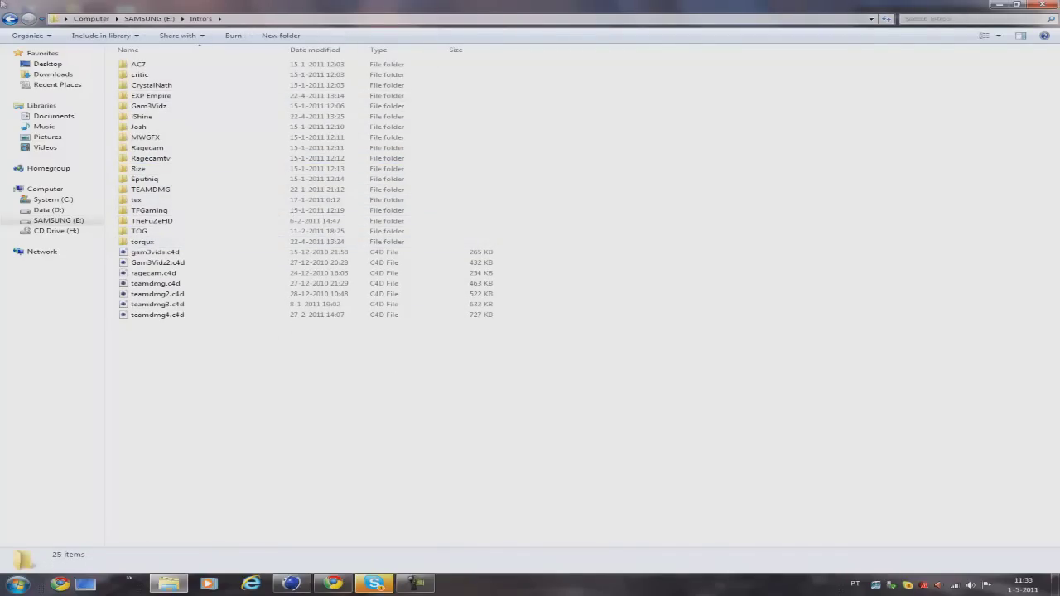
pyautogui.click(9, 19)
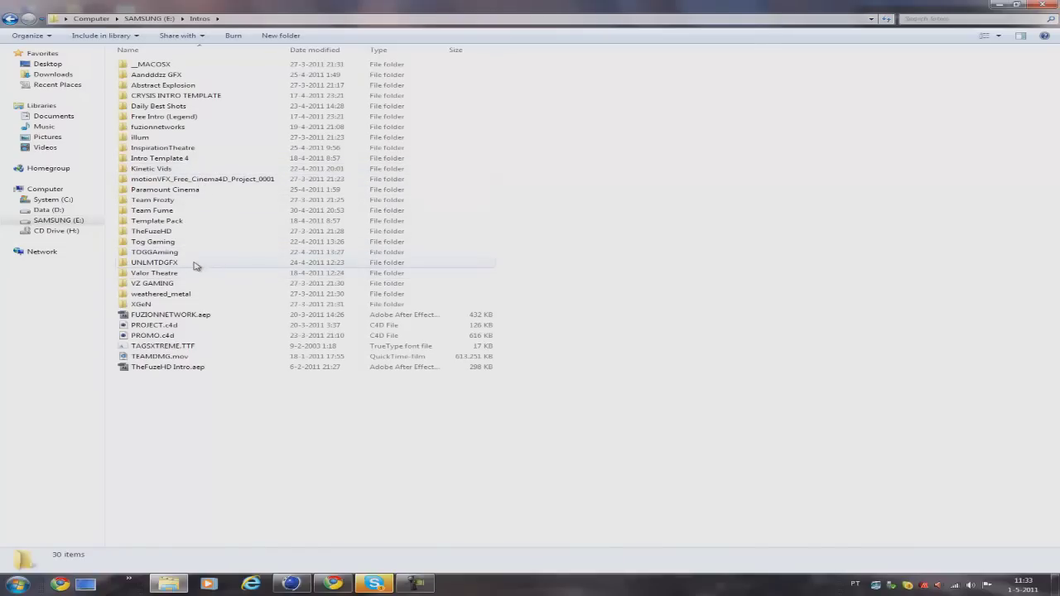
pyautogui.doubleClick(177, 212)
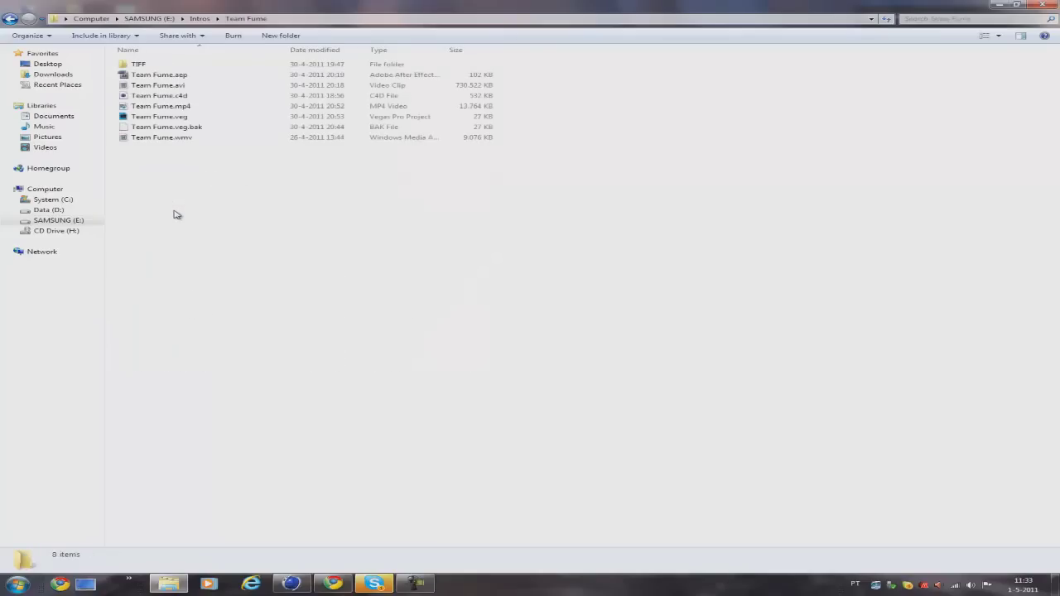
pyautogui.click(190, 140)
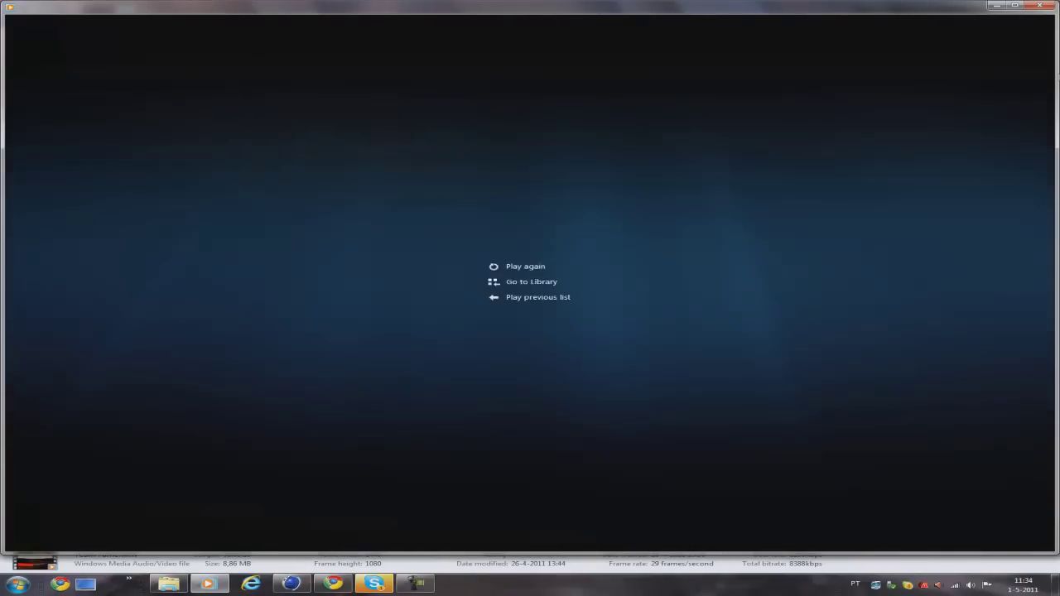
# - After Team Fume.wmv ends, play Team Fume.mp4 maximised, then close the player and folder window
pyautogui.click(1039, 6)
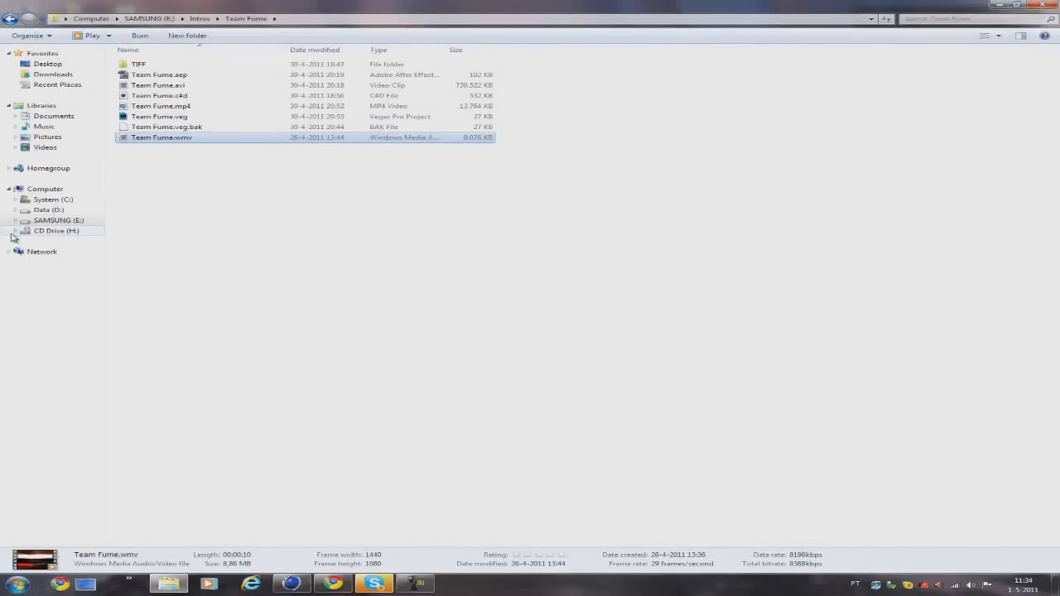
pyautogui.click(190, 109)
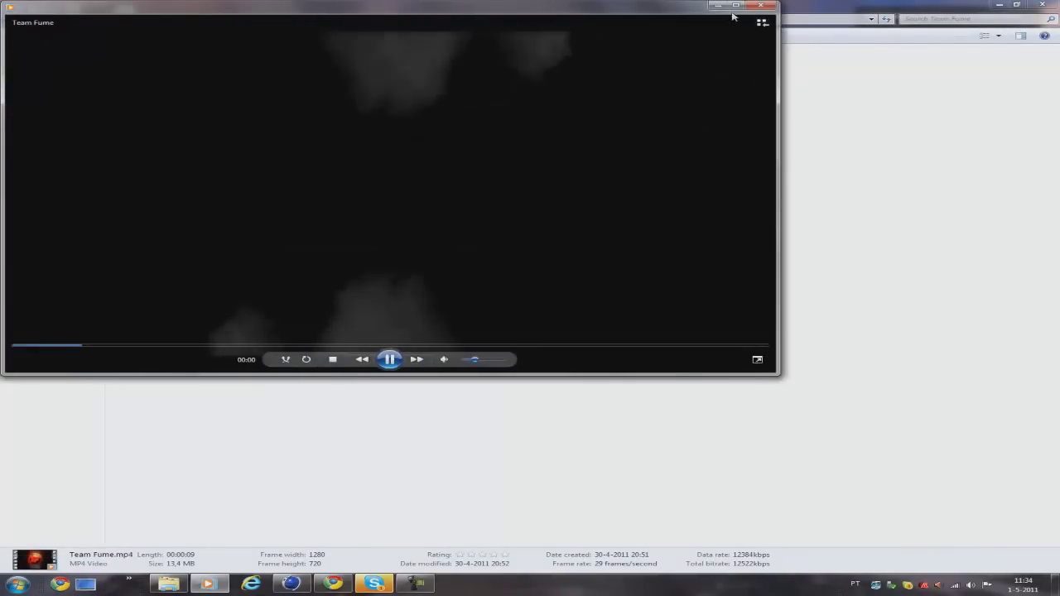
pyautogui.click(735, 6)
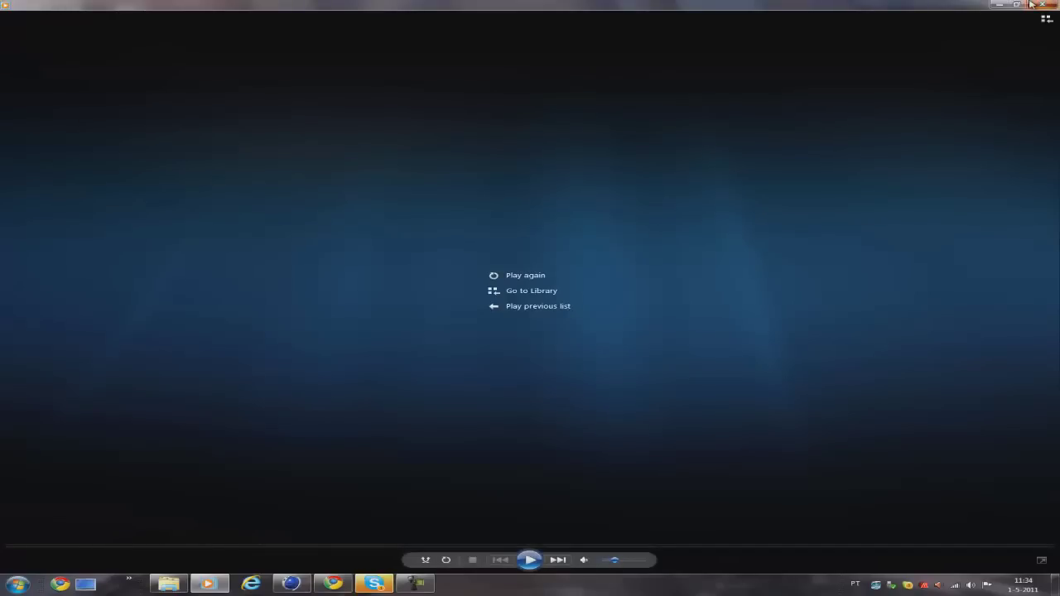
pyautogui.click(1032, 5)
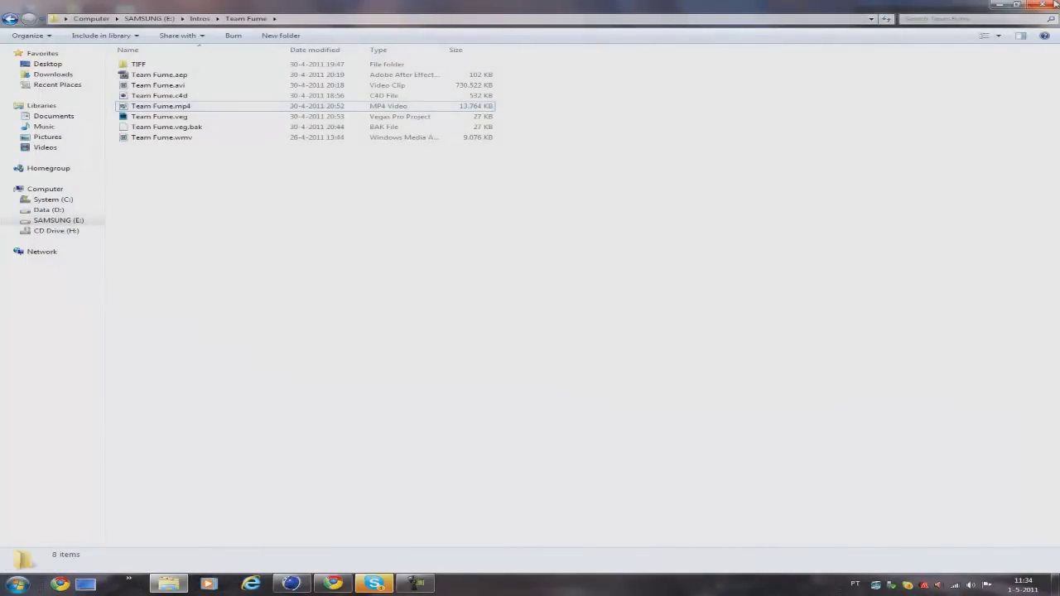
pyautogui.click(1050, 4)
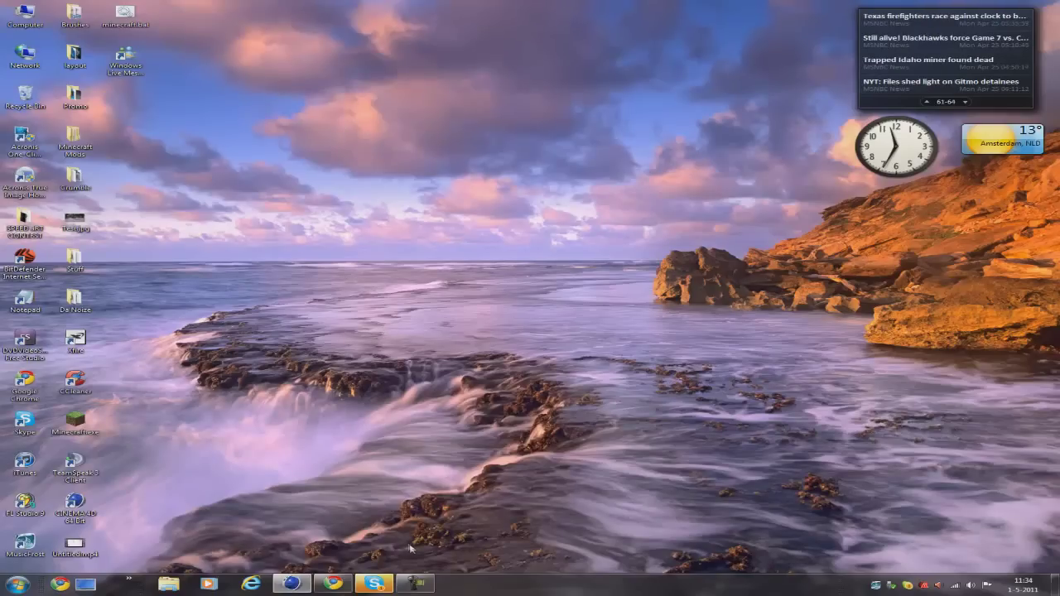
# - Bring up the Camtasia screen recorder controls from the taskbar
pyautogui.click(416, 584)
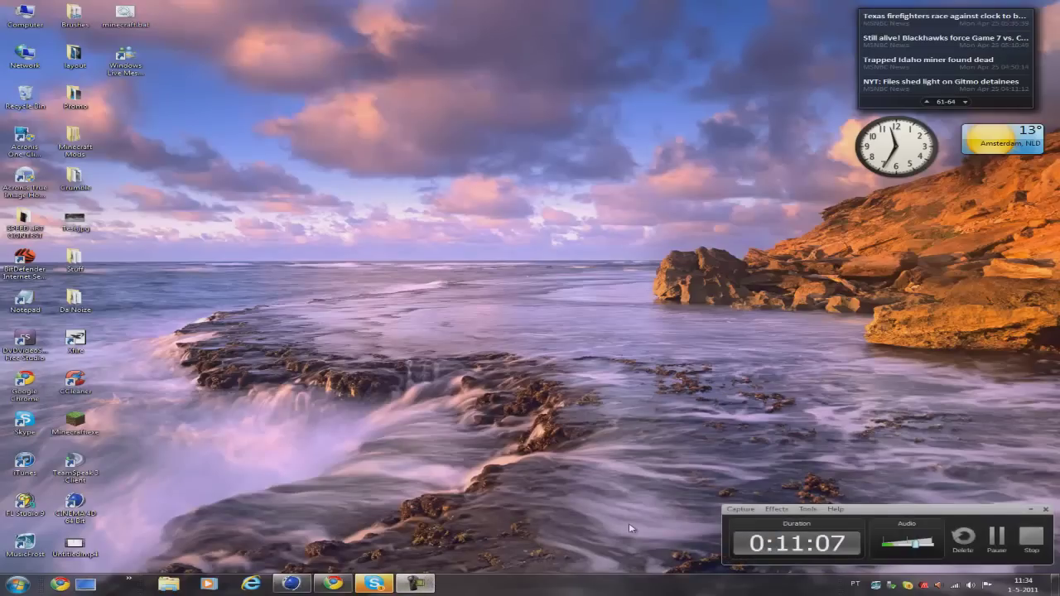